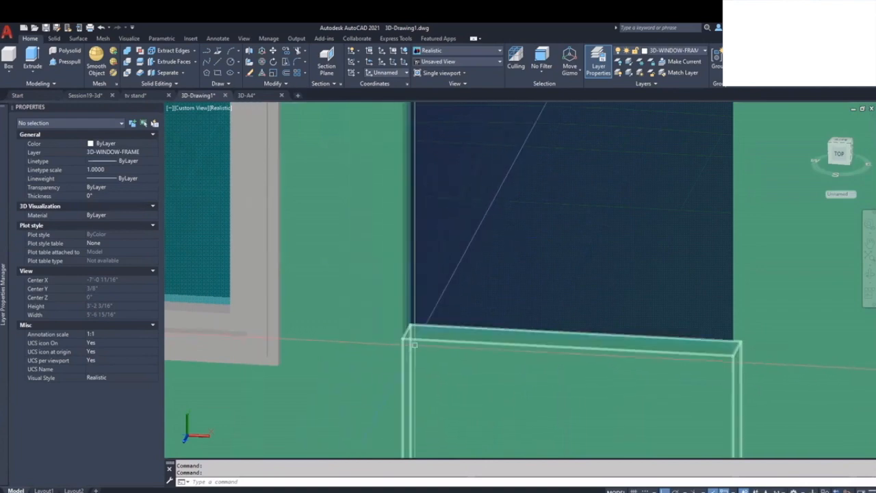
Draw a freehand zigzag polyline of ten short segments on the floor in front of the table, with ortho off.
{"action": "scroll", "coordinate": [422, 318], "scroll_direction": "down", "scroll_amount": 10}
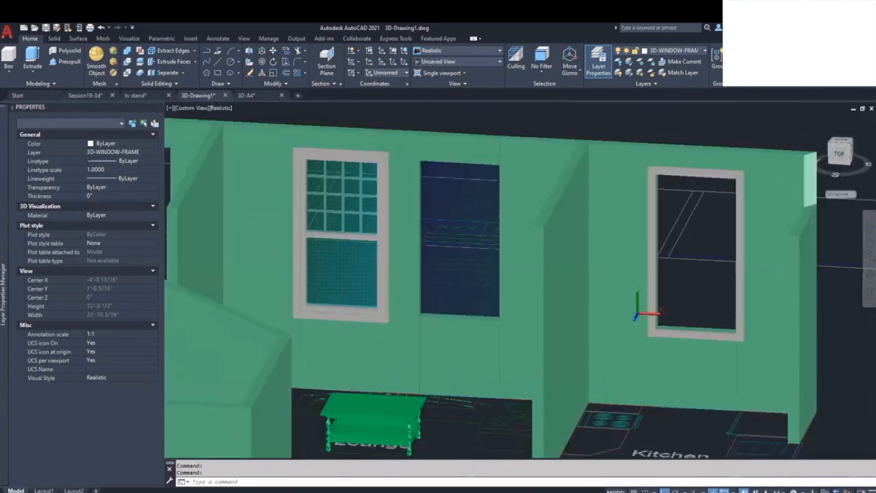
{"action": "middle_click_drag", "start_coordinate": [455, 320], "coordinate": [458, 299], "text": "shift"}
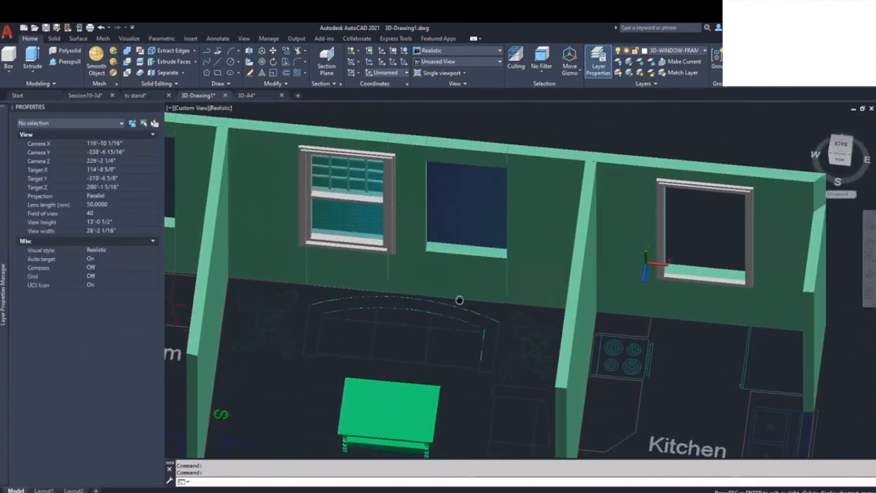
{"action": "scroll", "coordinate": [458, 438], "scroll_direction": "up", "scroll_amount": 5}
{"action": "middle_click_drag", "start_coordinate": [493, 171], "coordinate": [494, 240], "text": "shift"}
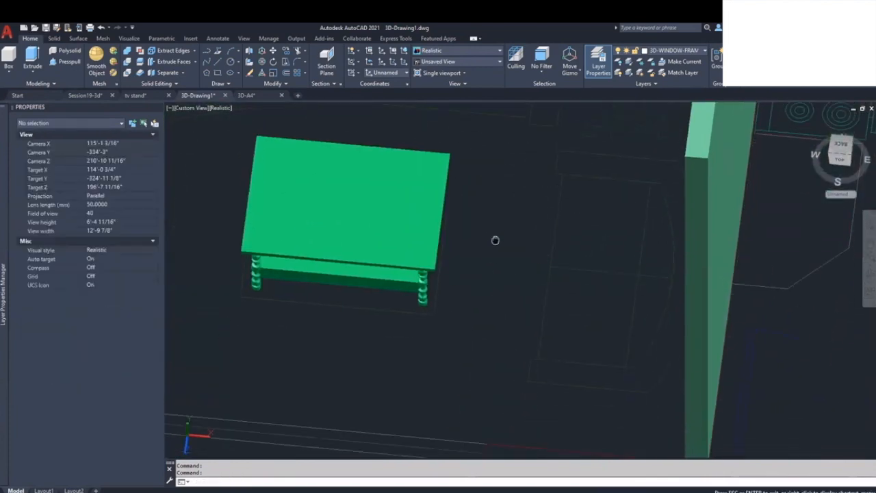
{"action": "key", "text": "Escape"}
{"action": "type", "text": "pl"}
{"action": "key", "text": "Return"}
{"action": "left_click", "coordinate": [274, 370]}
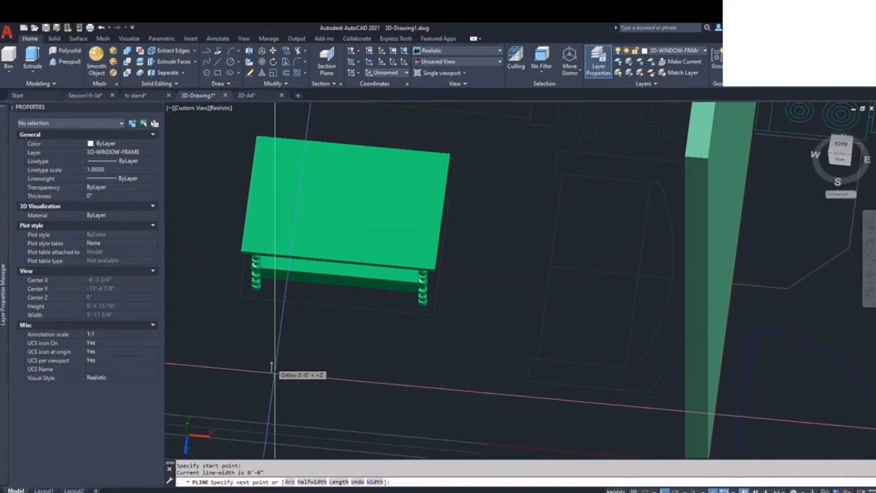
{"action": "key", "text": "F8"}
{"action": "left_click", "coordinate": [288, 373]}
{"action": "left_click", "coordinate": [293, 377]}
{"action": "left_click", "coordinate": [300, 367]}
{"action": "left_click", "coordinate": [308, 378]}
{"action": "left_click", "coordinate": [316, 369]}
{"action": "left_click", "coordinate": [322, 379]}
{"action": "left_click", "coordinate": [330, 371]}
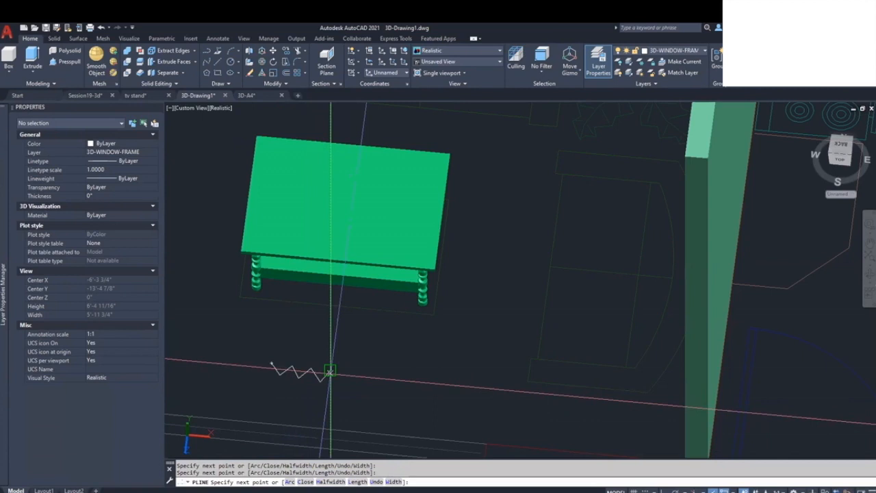
{"action": "left_click", "coordinate": [338, 383]}
{"action": "left_click", "coordinate": [349, 373]}
{"action": "left_click", "coordinate": [357, 386]}
{"action": "left_click", "coordinate": [364, 377]}
{"action": "key", "text": "Return"}
{"action": "key", "text": "Escape"}
Fillet the first corner of the zigzag polyline with a radius of 0.5.
{"action": "scroll", "coordinate": [305, 370], "scroll_direction": "up", "scroll_amount": 2}
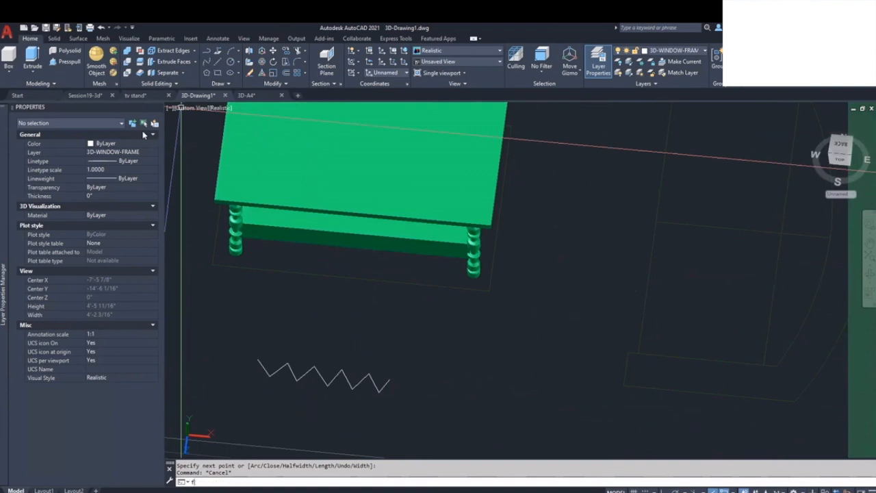
{"action": "key", "text": "Return"}
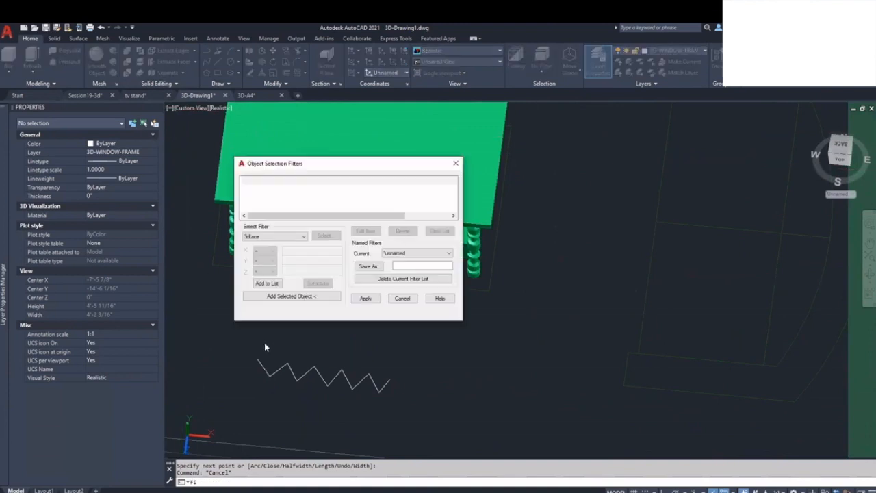
{"action": "key", "text": "Escape"}
{"action": "type", "text": "fil"}
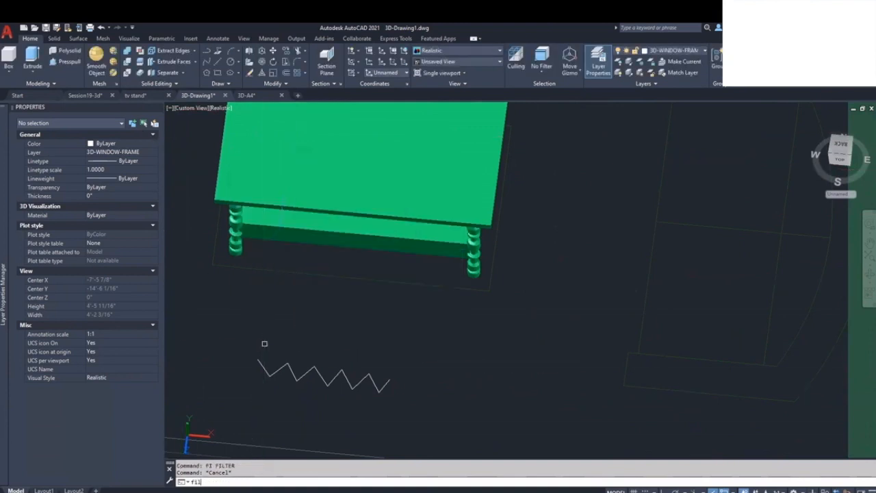
{"action": "type", "text": "let"}
{"action": "key", "text": "Return"}
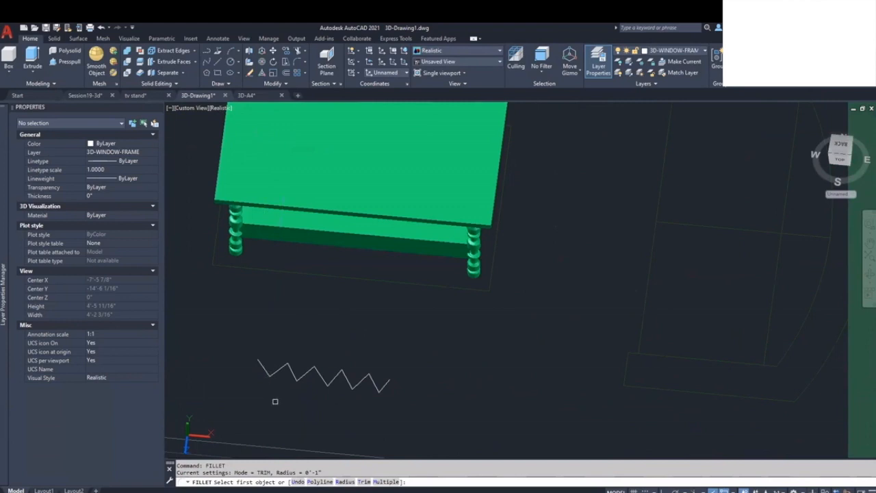
{"action": "type", "text": "r"}
{"action": "key", "text": "Return"}
{"action": "type", "text": ".5"}
{"action": "key", "text": "Return"}
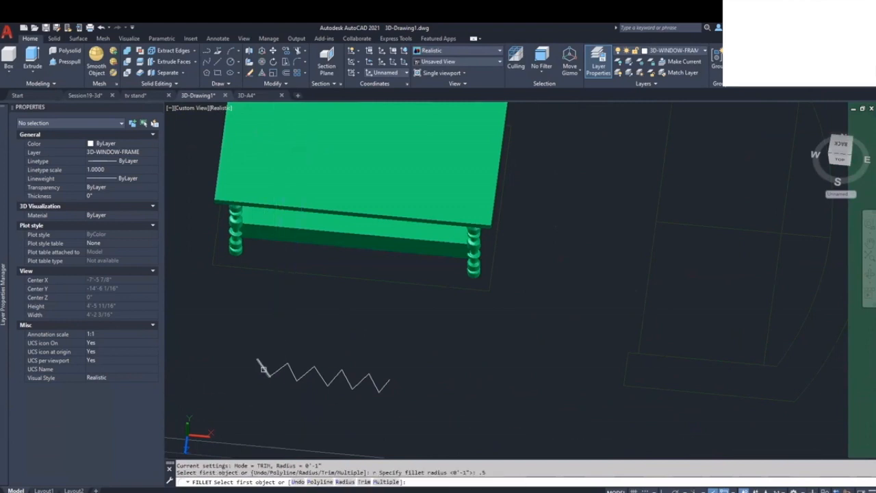
{"action": "left_click", "coordinate": [273, 370]}
{"action": "scroll", "coordinate": [275, 377], "scroll_direction": "up", "scroll_amount": 2}
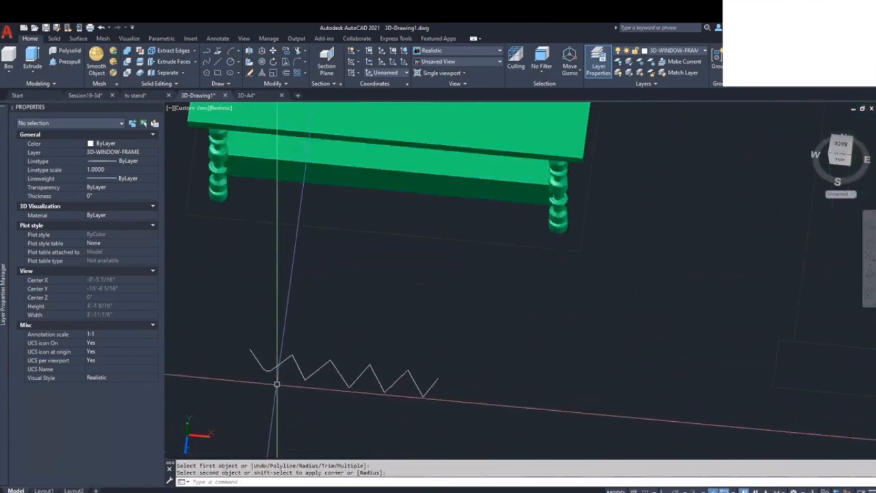
Set the fillet radius to 1 and round the zigzag's first two corners.
{"action": "key", "text": "Return"}
{"action": "type", "text": "r"}
{"action": "key", "text": "Return"}
{"action": "type", "text": "1"}
{"action": "key", "text": "Return"}
{"action": "left_click", "coordinate": [277, 364]}
{"action": "key", "text": "Return"}
{"action": "left_click", "coordinate": [286, 360]}
{"action": "left_click", "coordinate": [298, 373]}
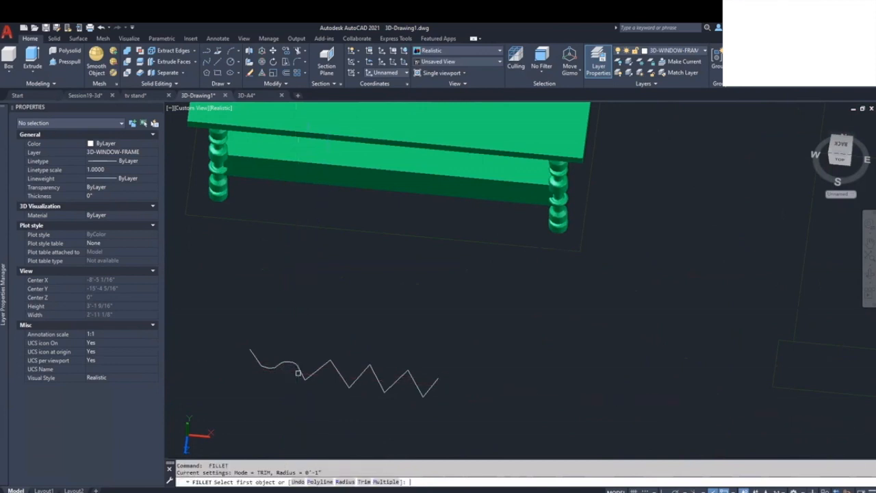
Fillet all remaining corners of the zigzag polyline with the same radius to form a continuous wave.
{"action": "left_click", "coordinate": [337, 370]}
{"action": "key", "text": "Return"}
{"action": "left_click", "coordinate": [342, 377]}
{"action": "left_click", "coordinate": [357, 379]}
{"action": "key", "text": "Return"}
{"action": "left_click", "coordinate": [364, 372]}
{"action": "left_click", "coordinate": [373, 375]}
{"action": "key", "text": "Return"}
{"action": "left_click", "coordinate": [390, 387]}
{"action": "key", "text": "Return"}
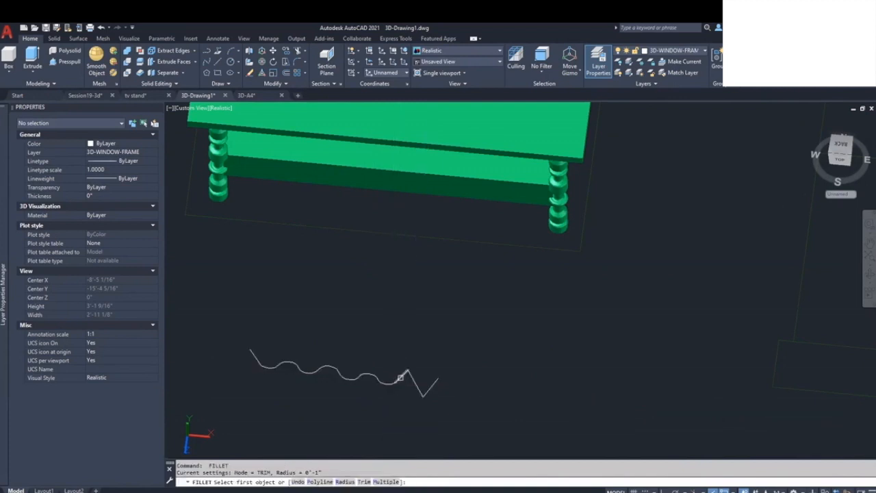
{"action": "left_click", "coordinate": [411, 382]}
{"action": "key", "text": "Return"}
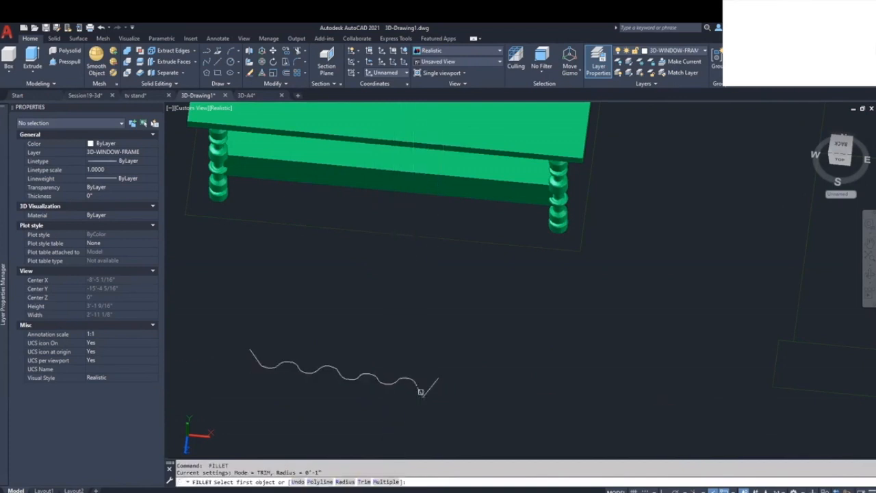
{"action": "left_click", "coordinate": [427, 389]}
{"action": "key", "text": "Escape"}
{"action": "key", "text": "Escape"}
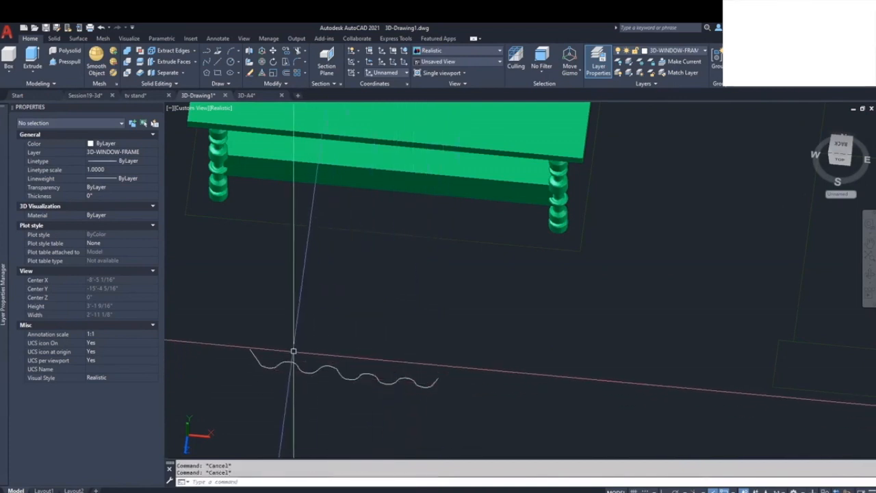
Copy the wavy polyline to a spot between the original and the table.
{"action": "type", "text": "c"}
{"action": "key", "text": "Return"}
{"action": "key", "text": "Return"}
{"action": "left_click", "coordinate": [388, 357]}
{"action": "key", "text": "Escape"}
{"action": "key", "text": "Escape"}
{"action": "left_click", "coordinate": [321, 347]}
{"action": "left_click", "coordinate": [314, 332]}
{"action": "key", "text": "Escape"}
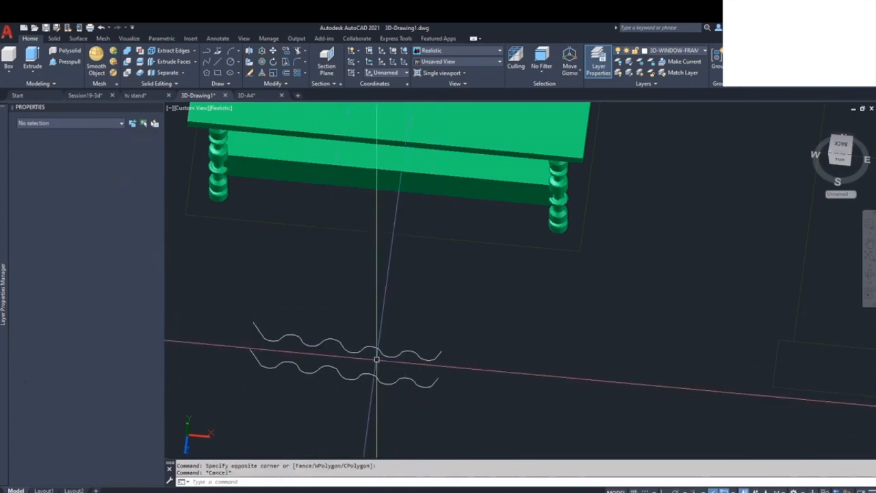
Erase the copied wavy polyline nearest the table.
{"action": "type", "text": "e"}
{"action": "key", "text": "Return"}
{"action": "left_click", "coordinate": [357, 356]}
{"action": "left_click", "coordinate": [339, 328]}
{"action": "key", "text": "Return"}
{"action": "key", "text": "Escape"}
Draw a second, smaller freehand zigzag polyline of eight segments between the wavy polyline and the table.
{"action": "type", "text": "pl"}
{"action": "key", "text": "Return"}
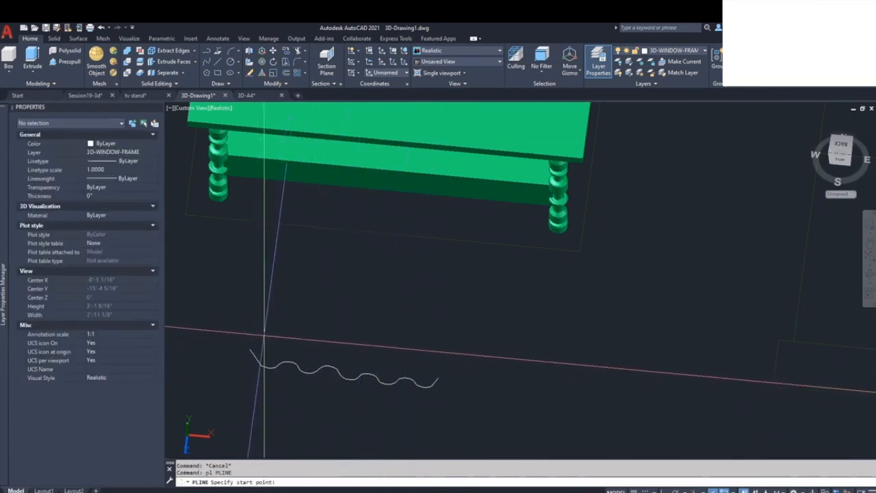
{"action": "left_click", "coordinate": [261, 319]}
{"action": "left_click", "coordinate": [284, 326]}
{"action": "left_click", "coordinate": [295, 339]}
{"action": "left_click", "coordinate": [318, 344]}
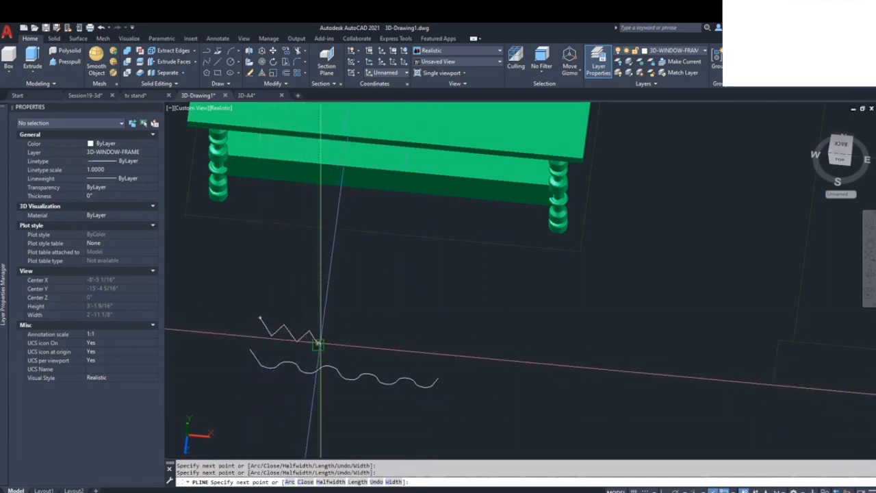
{"action": "left_click", "coordinate": [330, 337]}
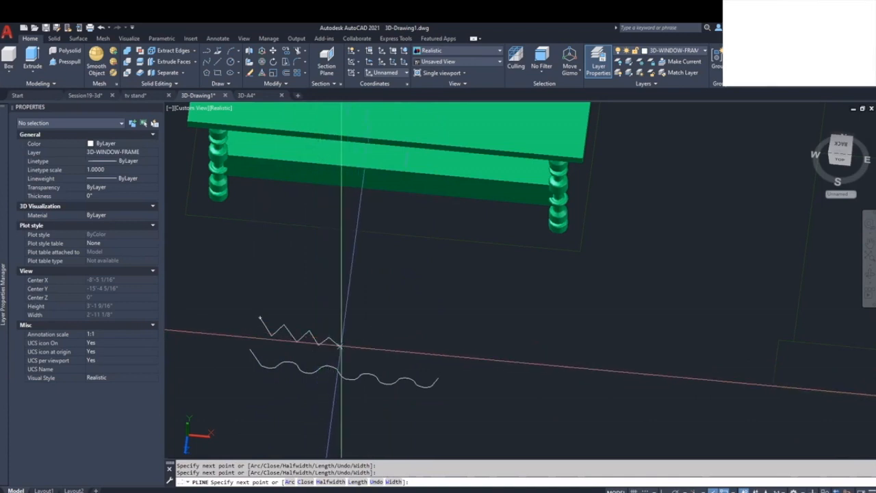
{"action": "key", "text": "Escape"}
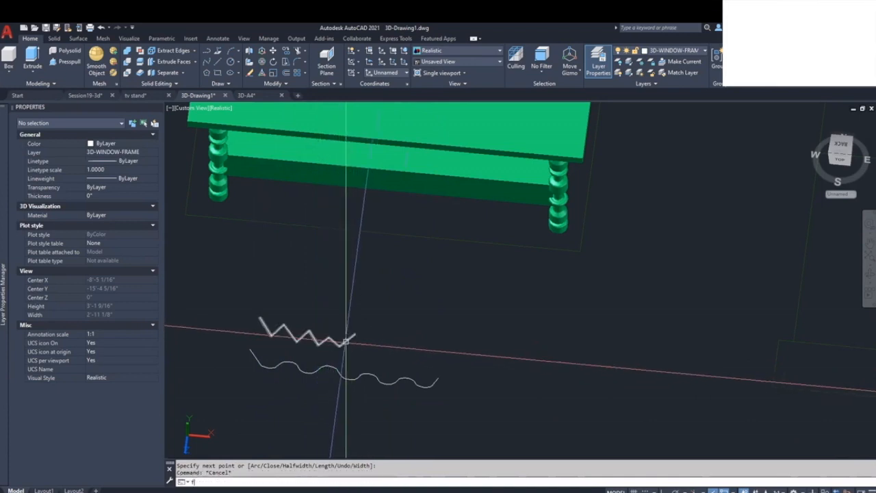
{"action": "key", "text": "Return"}
{"action": "key", "text": "Return"}
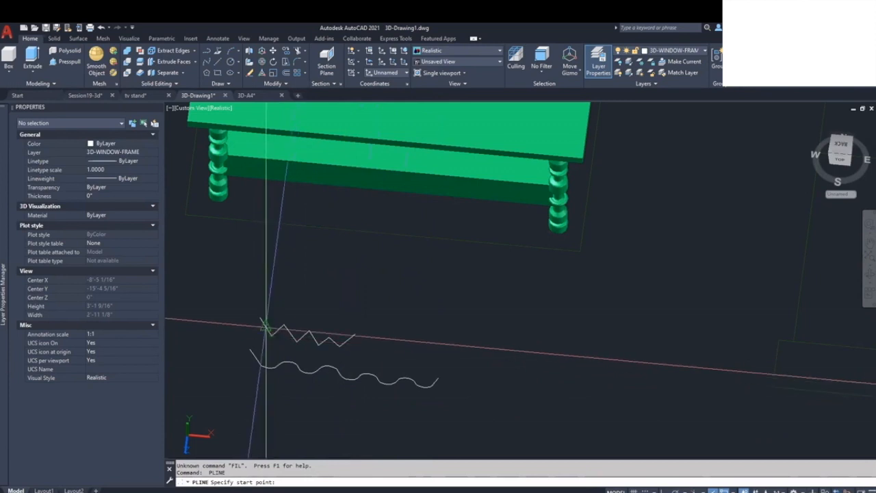
{"action": "key", "text": "Return"}
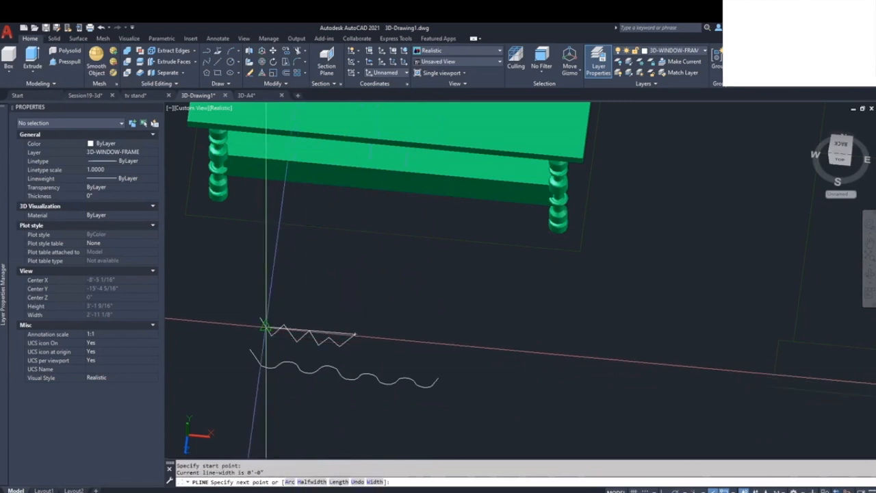
{"action": "key", "text": "Escape"}
{"action": "key", "text": "Escape"}
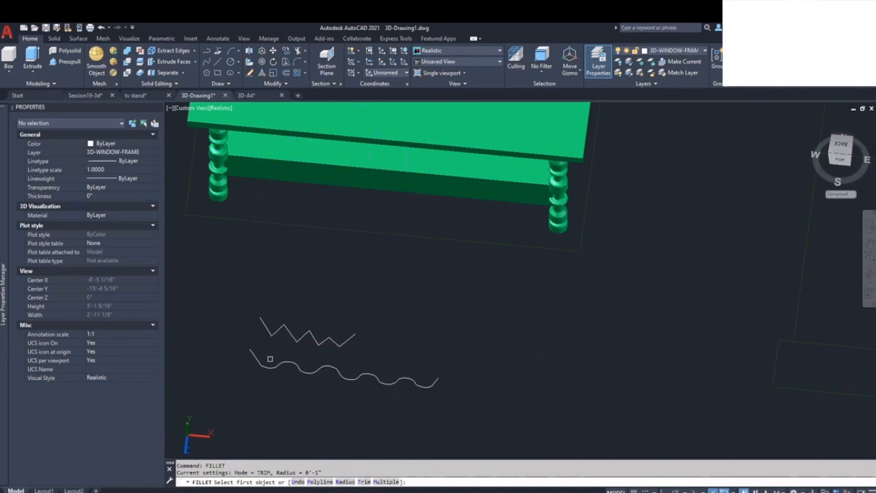
Try to fillet the small zigzag's first corner with a radius of 1.
{"action": "type", "text": "r"}
{"action": "key", "text": "Return"}
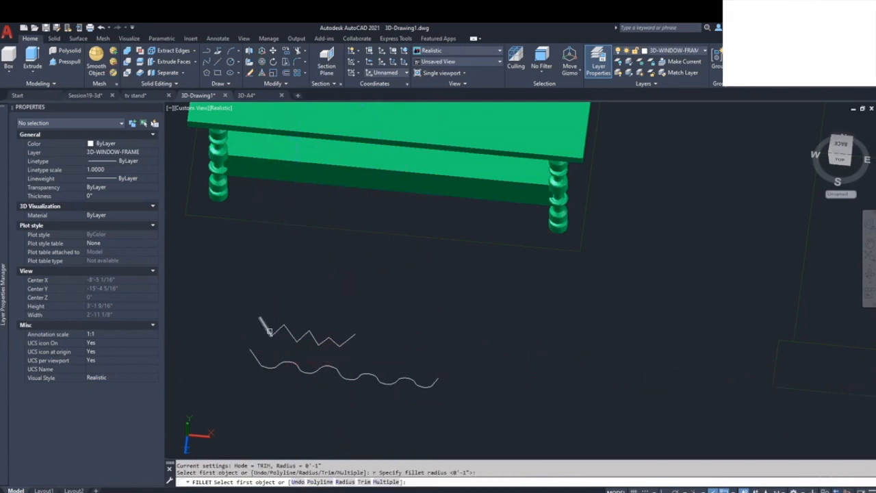
{"action": "left_click", "coordinate": [274, 331]}
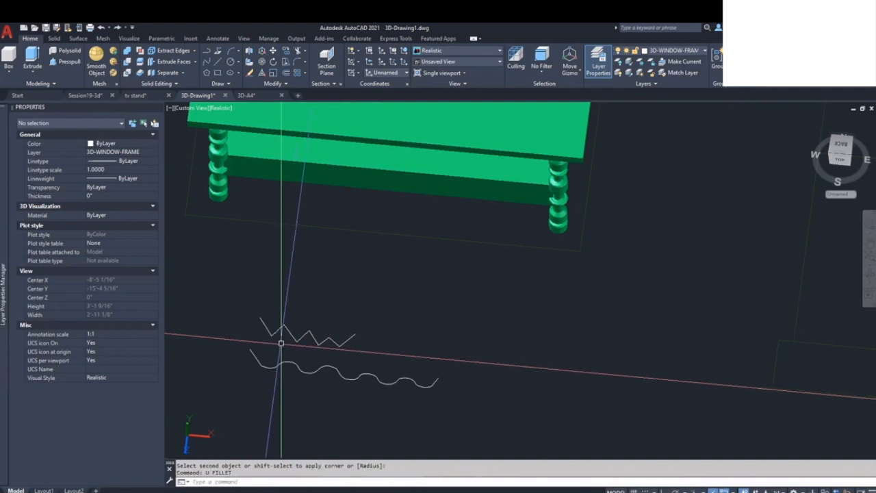
Set the fillet radius to 0.5 and round the small zigzag's first corner.
{"action": "type", "text": "fil"}
{"action": "key", "text": "Return"}
{"action": "type", "text": "r"}
{"action": "key", "text": "Return"}
{"action": "type", "text": ".5"}
{"action": "key", "text": "Return"}
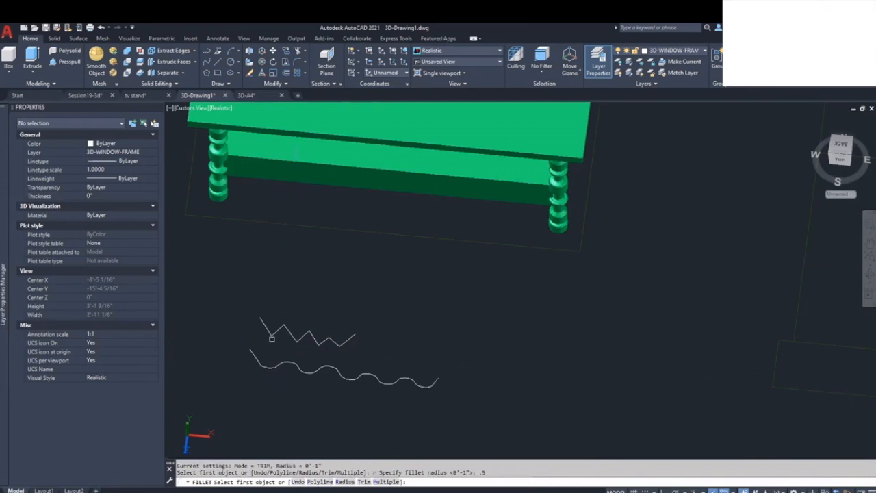
{"action": "left_click", "coordinate": [274, 323]}
{"action": "key", "text": "Return"}
Fillet the remaining corners of the small zigzag with the same radius to turn it into a wave.
{"action": "left_click", "coordinate": [290, 334]}
{"action": "key", "text": "Return"}
{"action": "left_click", "coordinate": [303, 334]}
{"action": "key", "text": "Return"}
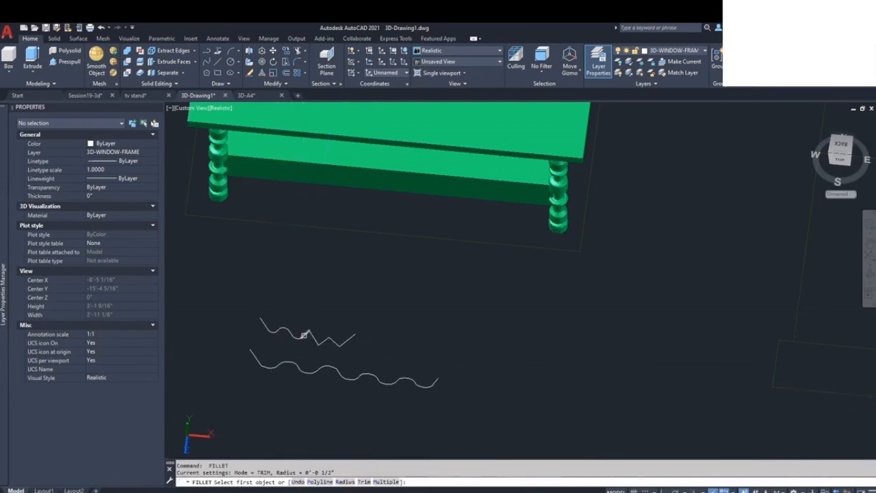
{"action": "left_click", "coordinate": [315, 337]}
{"action": "key", "text": "Return"}
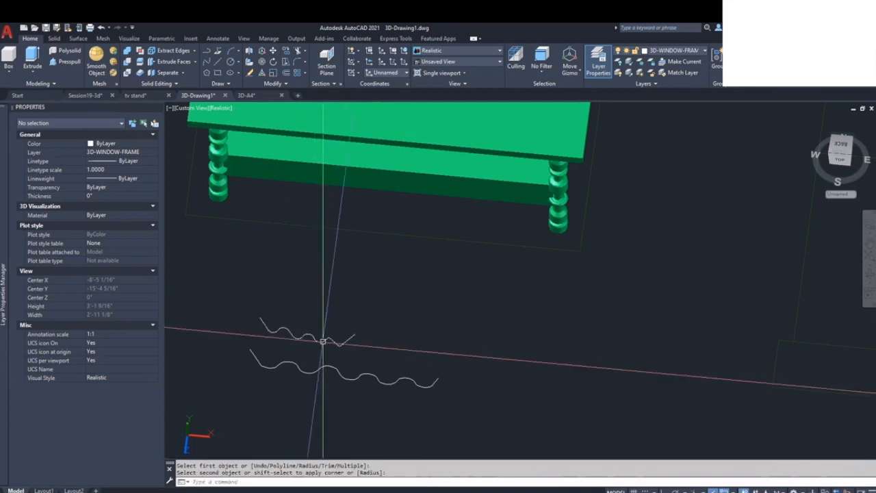
{"action": "scroll", "coordinate": [326, 340], "scroll_direction": "up", "scroll_amount": 5}
{"action": "left_click", "coordinate": [346, 343]}
{"action": "key", "text": "Return"}
{"action": "key", "text": "Escape"}
Move both wavy polylines together a short distance in front of the table.
{"action": "scroll", "coordinate": [369, 352], "scroll_direction": "down", "scroll_amount": 5}
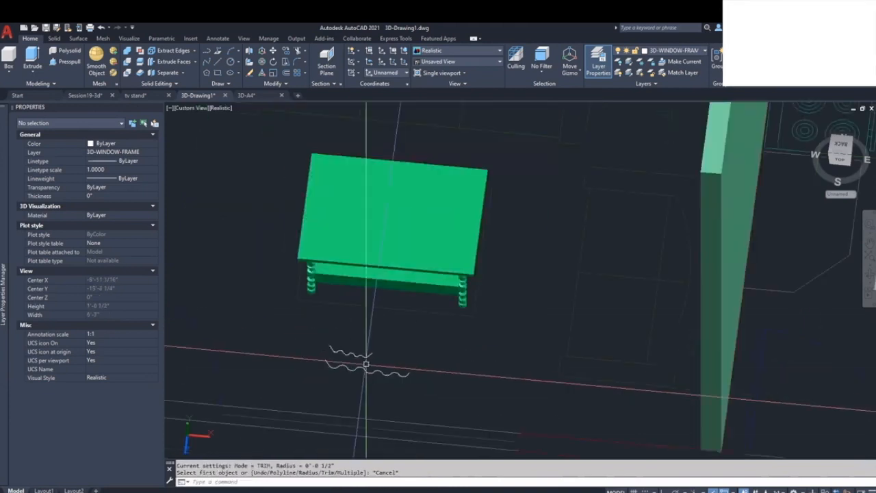
{"action": "key", "text": "Escape"}
{"action": "middle_click_drag", "start_coordinate": [360, 401], "coordinate": [352, 351]}
{"action": "type", "text": "m"}
{"action": "key", "text": "Return"}
{"action": "left_click", "coordinate": [318, 315]}
{"action": "left_click", "coordinate": [427, 382]}
{"action": "key", "text": "Return"}
{"action": "left_click", "coordinate": [439, 334]}
{"action": "left_click", "coordinate": [442, 308]}
{"action": "key", "text": "Escape"}
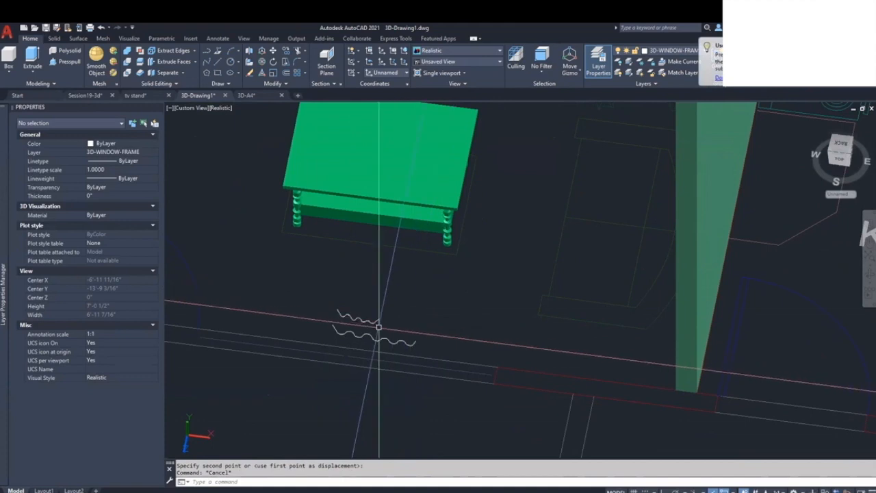
Move the small wavy polyline so that it overlaps the large one.
{"action": "scroll", "coordinate": [380, 325], "scroll_direction": "up", "scroll_amount": 4}
{"action": "type", "text": "m"}
{"action": "key", "text": "Return"}
{"action": "left_click", "coordinate": [381, 323]}
{"action": "left_click", "coordinate": [328, 306]}
{"action": "key", "text": "Return"}
{"action": "left_click", "coordinate": [490, 319]}
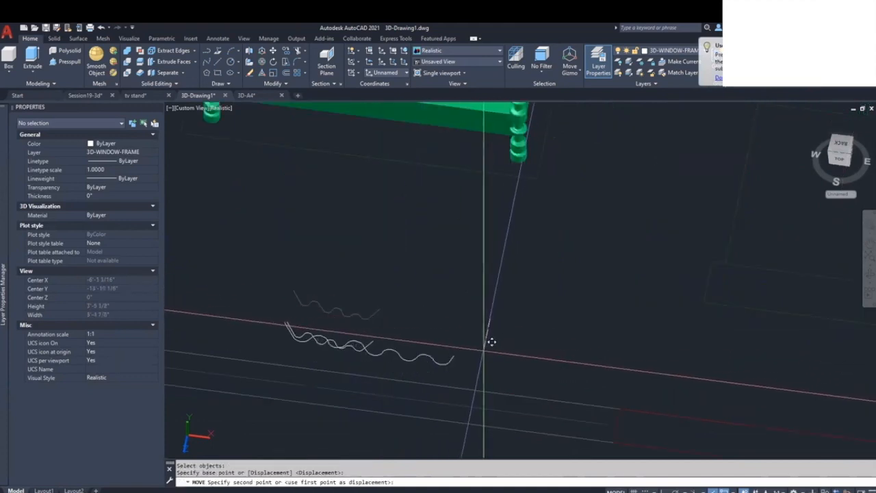
{"action": "scroll", "coordinate": [475, 370], "scroll_direction": "up", "scroll_amount": 4}
{"action": "key", "text": "Escape"}
Move both overlapping wavy polylines to the floor area directly in front of the table.
{"action": "scroll", "coordinate": [461, 362], "scroll_direction": "down", "scroll_amount": 6}
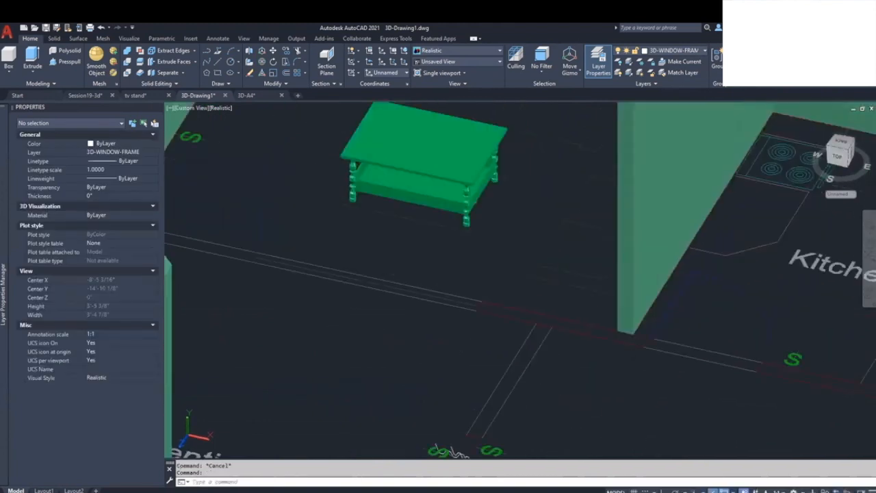
{"action": "middle_click_drag", "start_coordinate": [470, 378], "coordinate": [471, 379], "text": "shift"}
{"action": "key", "text": "Escape"}
{"action": "key", "text": "Escape"}
{"action": "type", "text": "m"}
{"action": "key", "text": "Return"}
{"action": "middle_click_drag", "start_coordinate": [470, 440], "coordinate": [468, 416]}
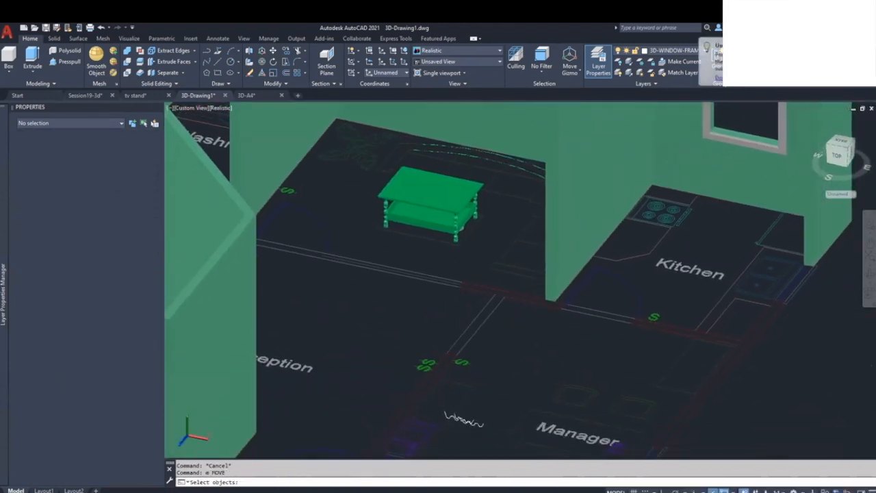
{"action": "left_click", "coordinate": [470, 416]}
{"action": "left_click", "coordinate": [468, 421]}
{"action": "key", "text": "Return"}
{"action": "left_click", "coordinate": [469, 422]}
{"action": "key", "text": "F8"}
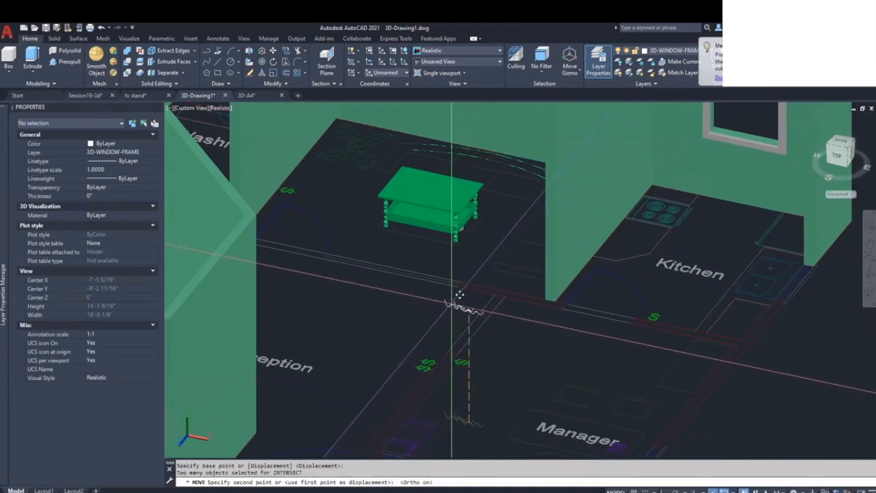
{"action": "key", "text": "F8"}
{"action": "left_click", "coordinate": [415, 258]}
{"action": "key", "text": "Escape"}
{"action": "scroll", "coordinate": [419, 258], "scroll_direction": "up", "scroll_amount": 6}
{"action": "middle_click_drag", "start_coordinate": [422, 261], "coordinate": [414, 299]}
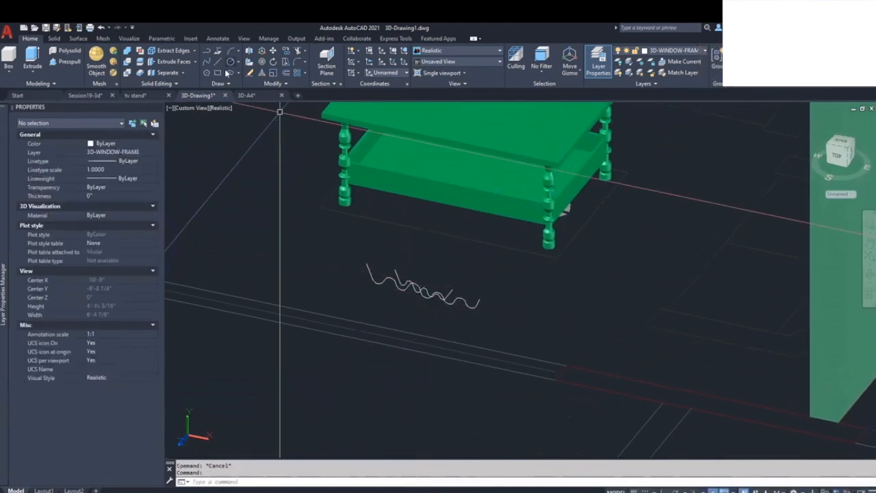
Rotate both wavy polylines in front of the table by 90 degrees about the X axis with 3D Rotate.
{"action": "left_click", "coordinate": [260, 53]}
{"action": "left_click", "coordinate": [444, 285]}
{"action": "left_click", "coordinate": [429, 303]}
{"action": "key", "text": "Return"}
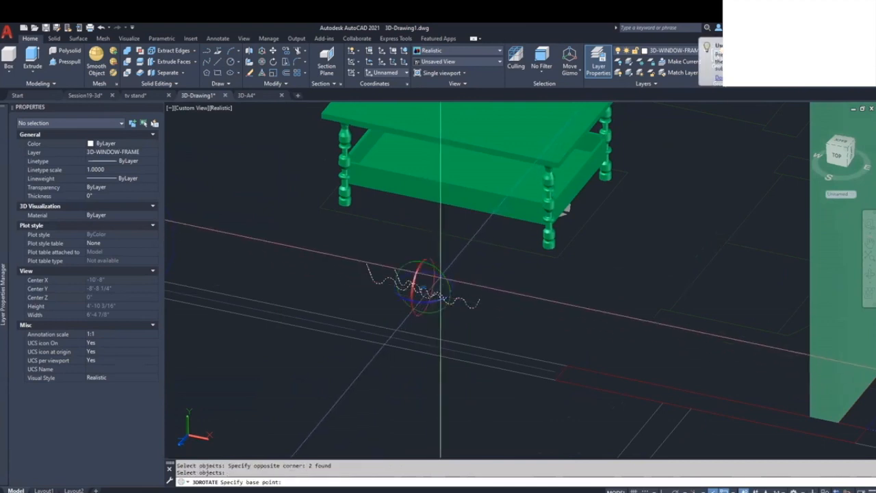
{"action": "left_click", "coordinate": [434, 260]}
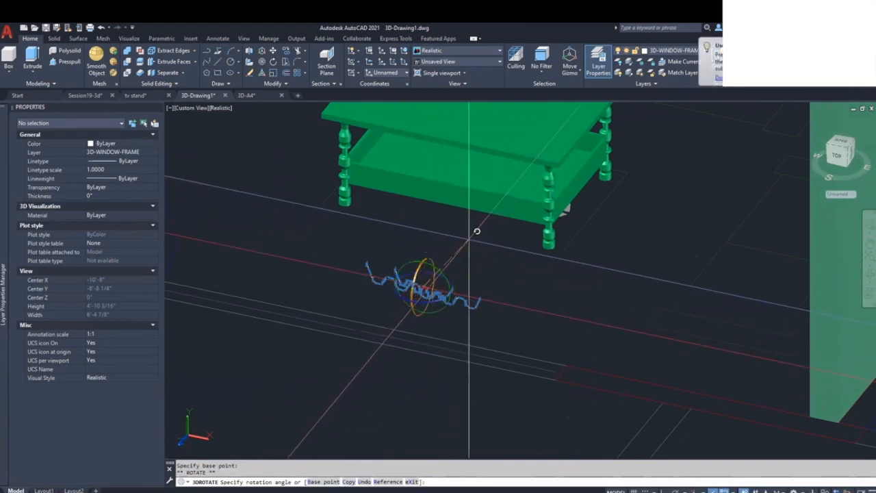
{"action": "type", "text": "90"}
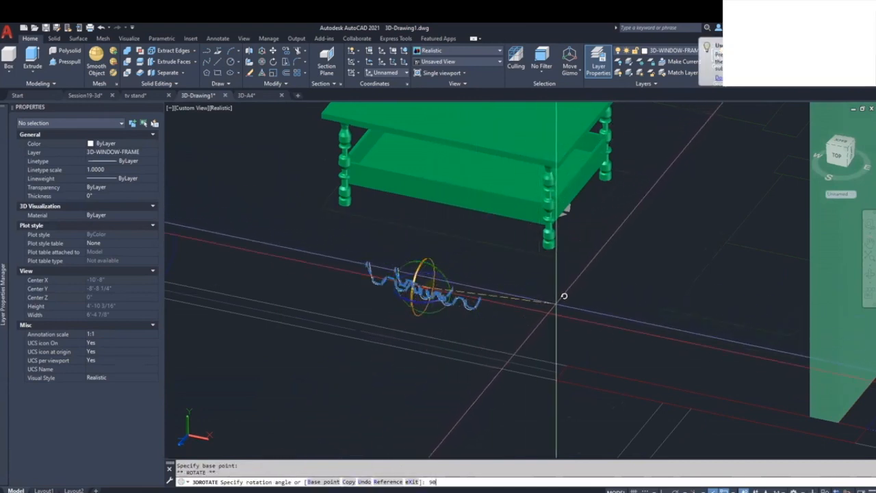
{"action": "key", "text": "Return"}
{"action": "key", "text": "Return"}
{"action": "key", "text": "Escape"}
{"action": "mouse_move", "coordinate": [427, 305]}
{"action": "middle_mouse_down", "text": "shift"}
{"action": "mouse_move", "coordinate": [456, 327]}
{"action": "mouse_move", "coordinate": [434, 328]}
{"action": "mouse_move", "coordinate": [435, 311]}
{"action": "middle_mouse_up", "text": "shift"}
{"action": "left_click_drag", "start_coordinate": [435, 310], "coordinate": [437, 317], "text": "shift"}
{"action": "key", "text": "Escape"}
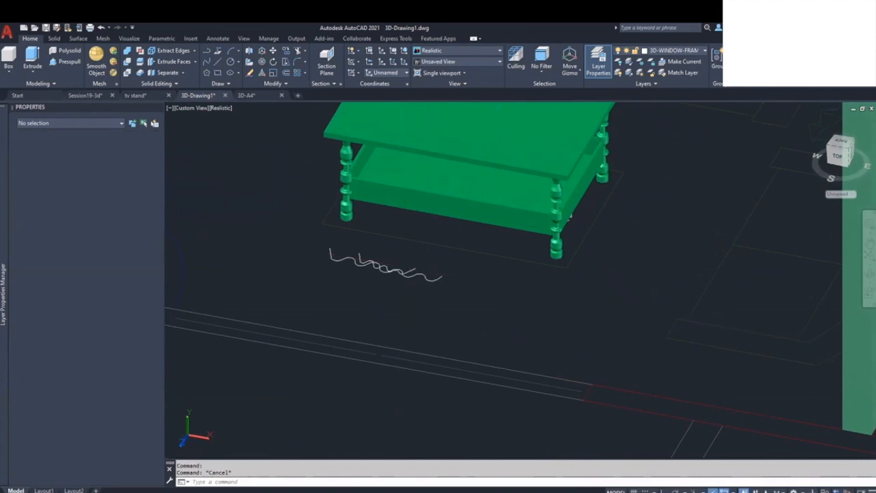
{"action": "middle_click_drag", "start_coordinate": [432, 307], "coordinate": [420, 320], "text": "shift"}
{"action": "type", "text": "m"}
{"action": "key", "text": "Return"}
{"action": "left_click", "coordinate": [433, 347]}
{"action": "left_click_drag", "start_coordinate": [386, 305], "coordinate": [379, 316]}
{"action": "key", "text": "Escape"}
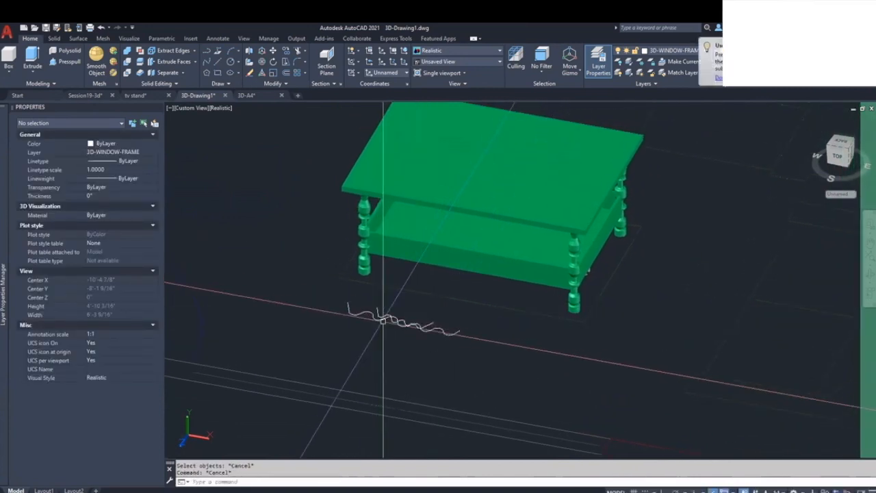
{"action": "left_click", "coordinate": [407, 343]}
{"action": "left_click", "coordinate": [371, 311]}
{"action": "key", "text": "Return"}
{"action": "left_click", "coordinate": [378, 311]}
{"action": "scroll", "coordinate": [408, 313], "scroll_direction": "down", "scroll_amount": 4}
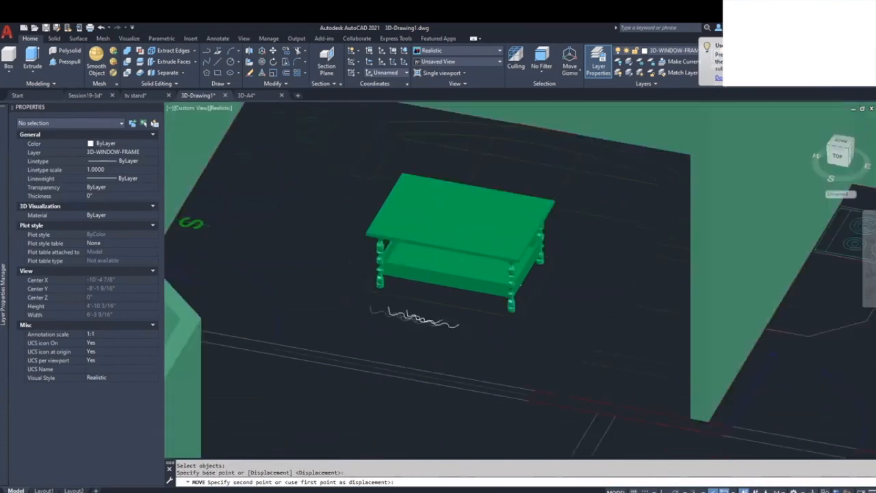
{"action": "middle_click_drag", "start_coordinate": [419, 318], "coordinate": [479, 440]}
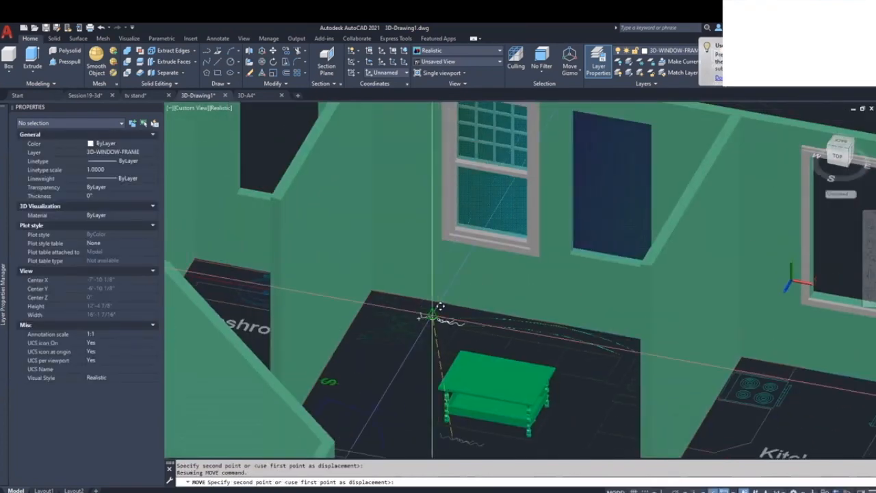
{"action": "middle_click_drag", "start_coordinate": [464, 386], "coordinate": [445, 362]}
{"action": "key", "text": "Escape"}
Move both wavy polylines together from the floor in front of the table to the lower corner of the gridded window's frame.
{"action": "key", "text": "Return"}
{"action": "left_click", "coordinate": [468, 430]}
{"action": "left_click", "coordinate": [451, 408]}
{"action": "scroll", "coordinate": [466, 416], "scroll_direction": "up", "scroll_amount": 3}
{"action": "key", "text": "Return"}
{"action": "left_click", "coordinate": [468, 413]}
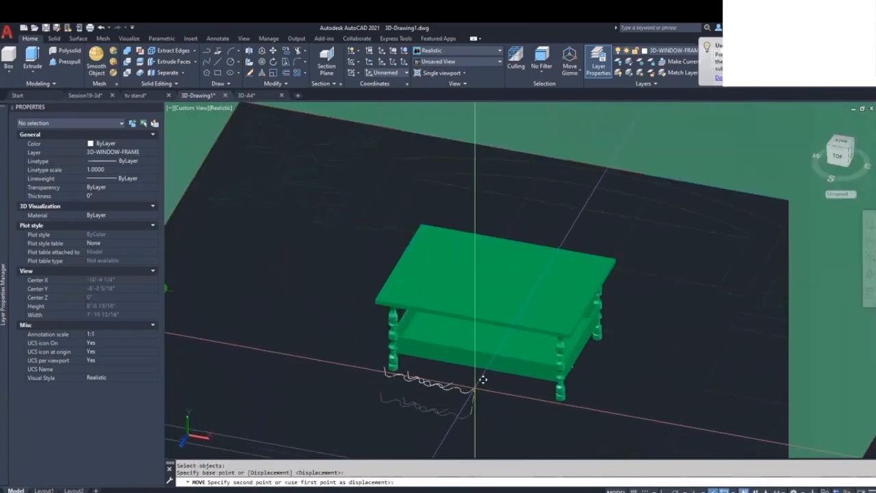
{"action": "scroll", "coordinate": [475, 381], "scroll_direction": "down", "scroll_amount": 2}
{"action": "scroll", "coordinate": [473, 382], "scroll_direction": "down", "scroll_amount": 1}
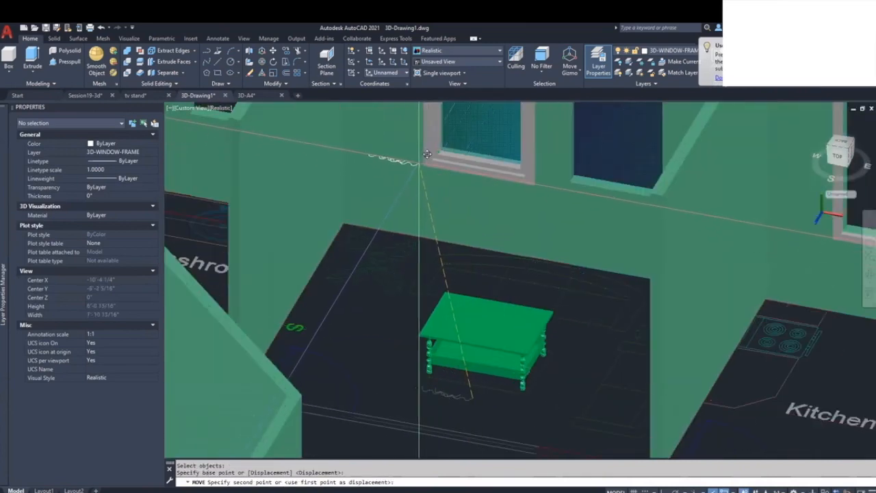
{"action": "left_click", "coordinate": [432, 156]}
{"action": "mouse_move", "coordinate": [433, 156]}
{"action": "middle_mouse_down", "text": "shift"}
{"action": "mouse_move", "coordinate": [473, 268]}
{"action": "mouse_move", "coordinate": [474, 323]}
{"action": "middle_mouse_up", "text": "shift"}
{"action": "scroll", "coordinate": [473, 321], "scroll_direction": "up", "scroll_amount": 5}
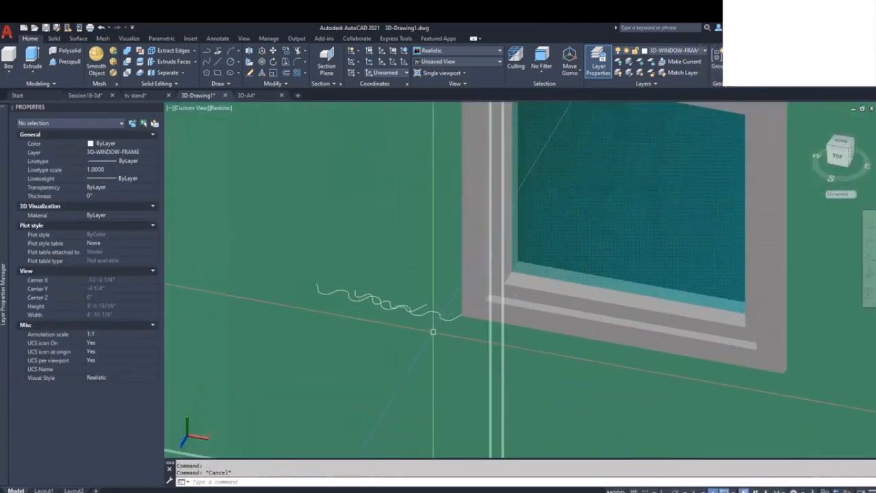
Move only the small wavy polyline straight up, with Ortho on, to near the upper corner of the window frame.
{"action": "scroll", "coordinate": [425, 308], "scroll_direction": "down", "scroll_amount": 7}
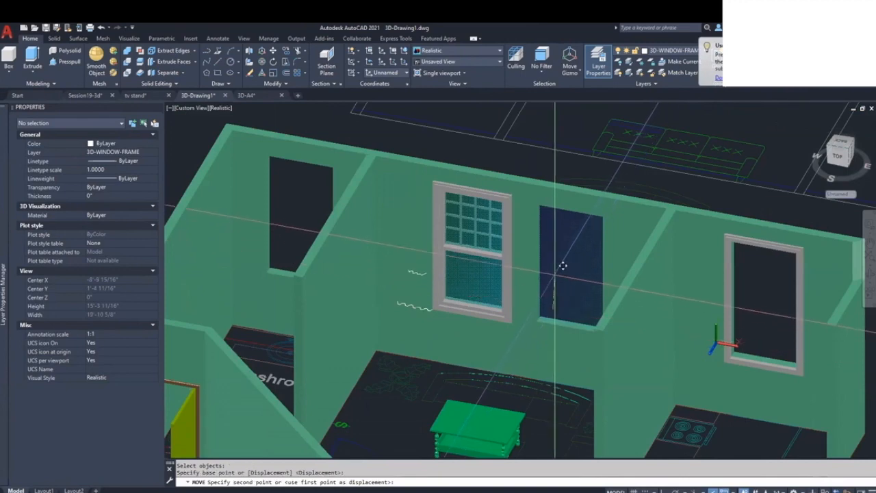
{"action": "key", "text": "Escape"}
{"action": "key", "text": "Return"}
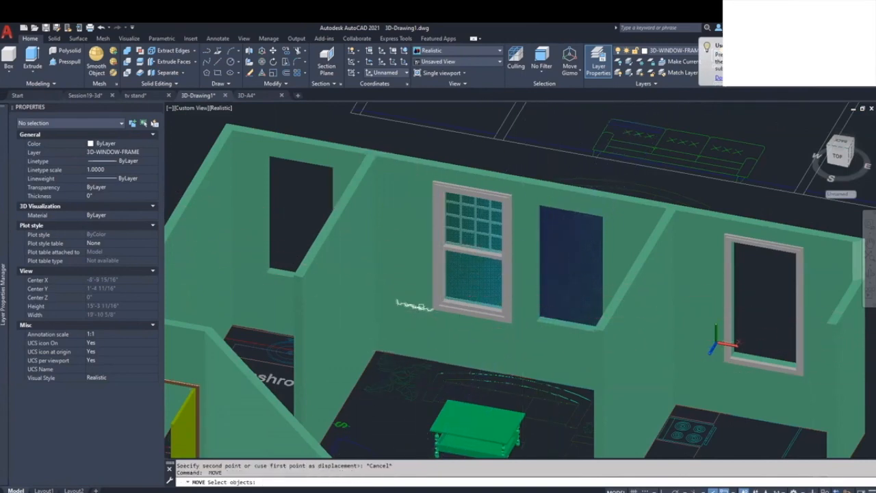
{"action": "scroll", "coordinate": [420, 310], "scroll_direction": "up", "scroll_amount": 5}
{"action": "scroll", "coordinate": [424, 308], "scroll_direction": "down", "scroll_amount": 5}
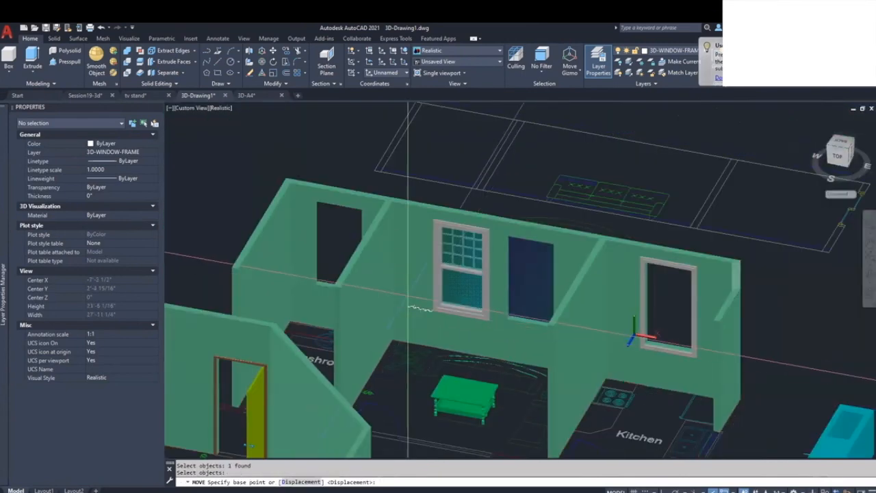
{"action": "middle_click_drag", "start_coordinate": [320, 277], "coordinate": [286, 287]}
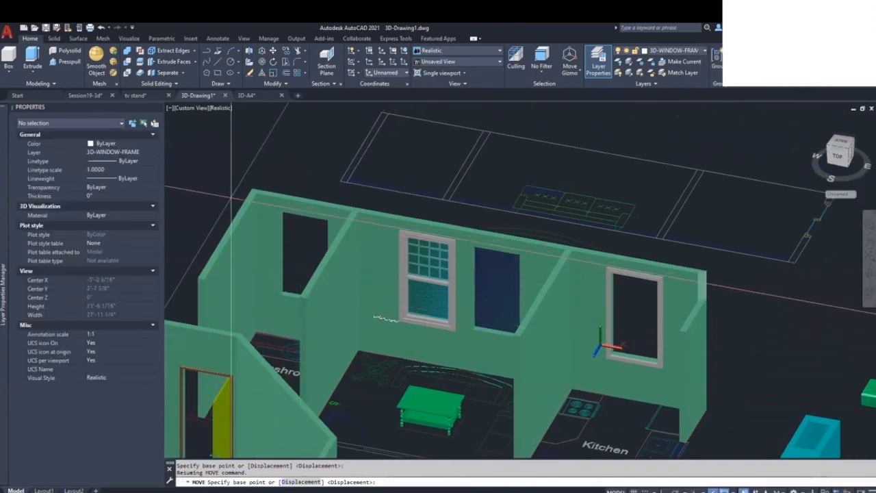
{"action": "left_click", "coordinate": [226, 180]}
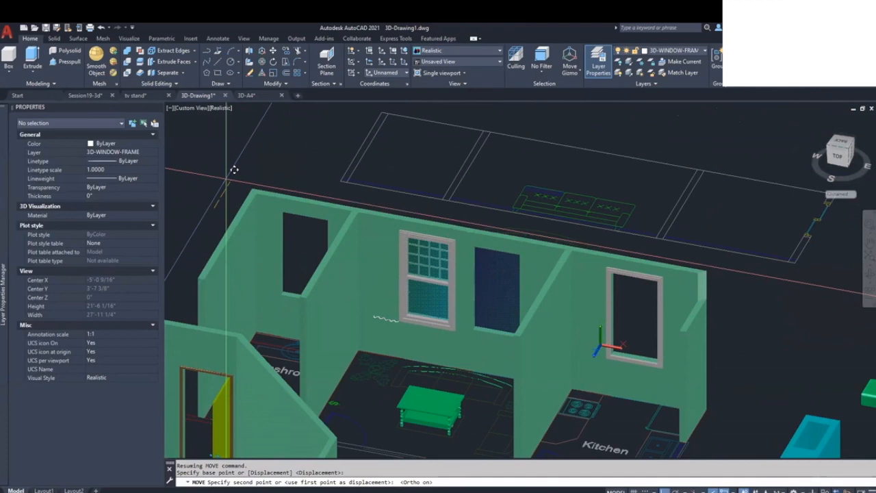
{"action": "key", "text": "Escape"}
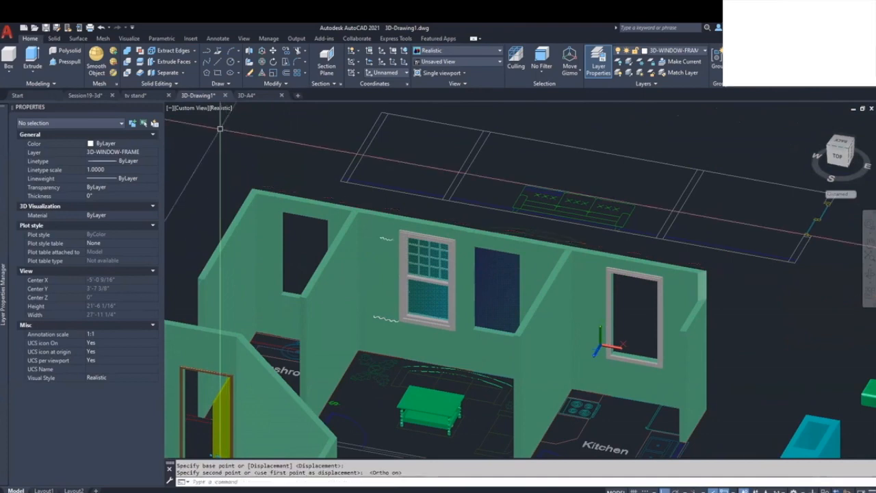
{"action": "scroll", "coordinate": [404, 294], "scroll_direction": "up", "scroll_amount": 3}
{"action": "middle_click_drag", "start_coordinate": [402, 306], "coordinate": [407, 327]}
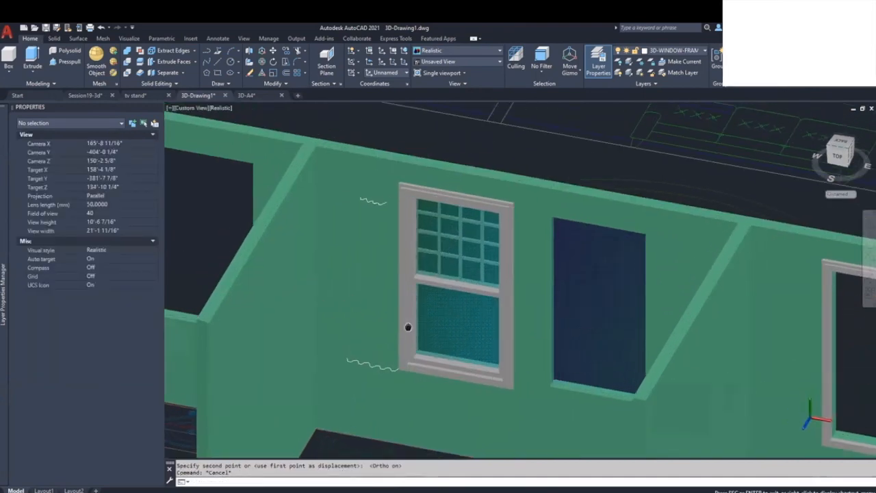
{"action": "key", "text": "Escape"}
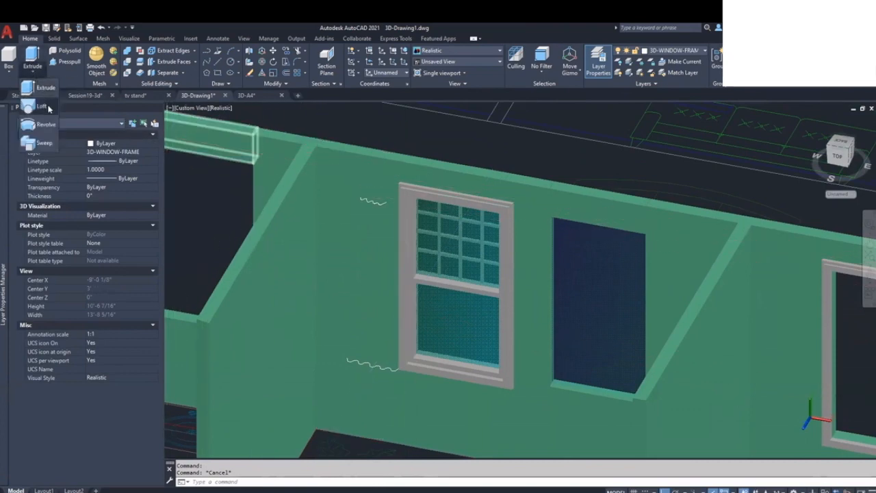
Loft from the large lower wavy polyline to the small upper one to form the main curtain body beside the window.
{"action": "left_click", "coordinate": [48, 108]}
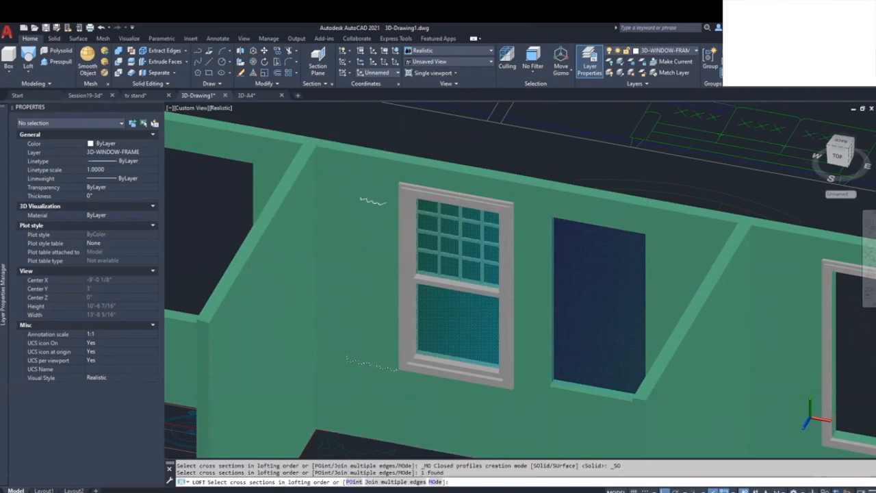
{"action": "left_click", "coordinate": [373, 200]}
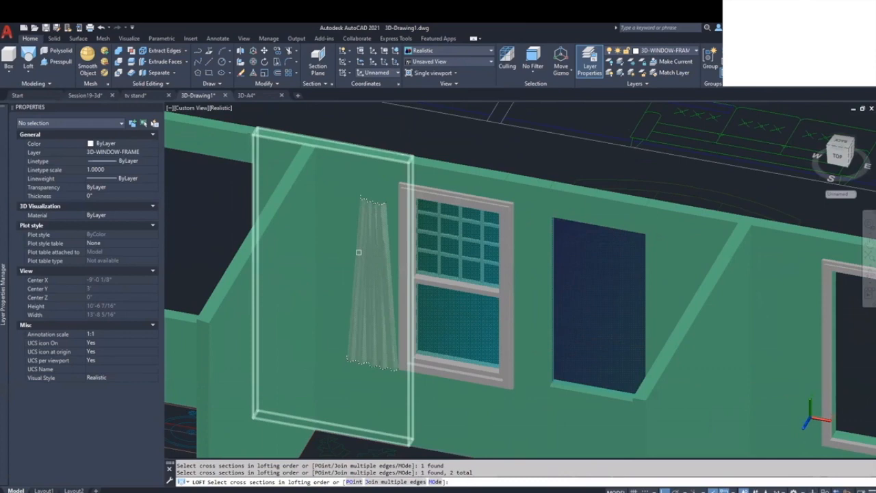
{"action": "key", "text": "Return"}
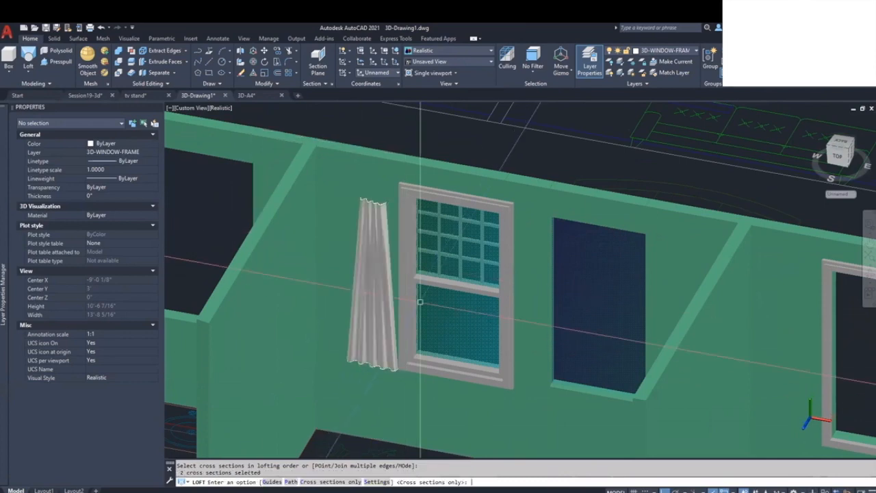
{"action": "key", "text": "Return"}
{"action": "middle_click_drag", "start_coordinate": [419, 302], "coordinate": [396, 260], "text": "shift"}
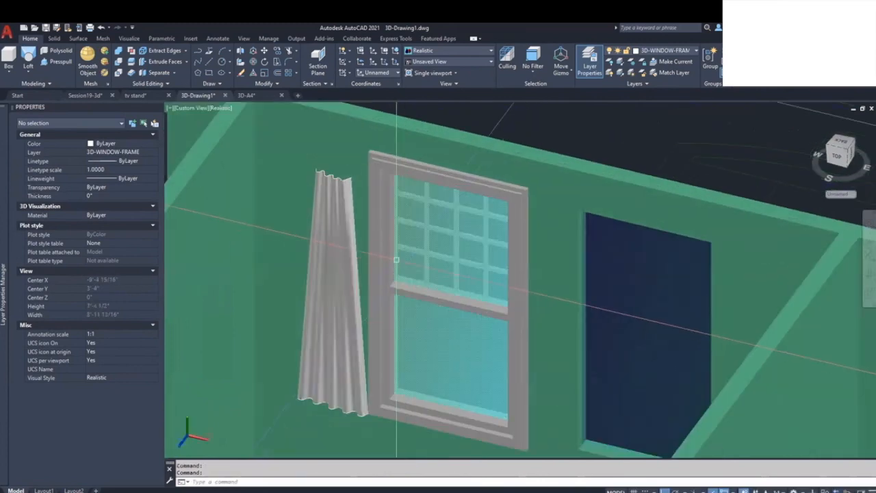
{"action": "left_click_drag", "start_coordinate": [377, 258], "coordinate": [377, 248]}
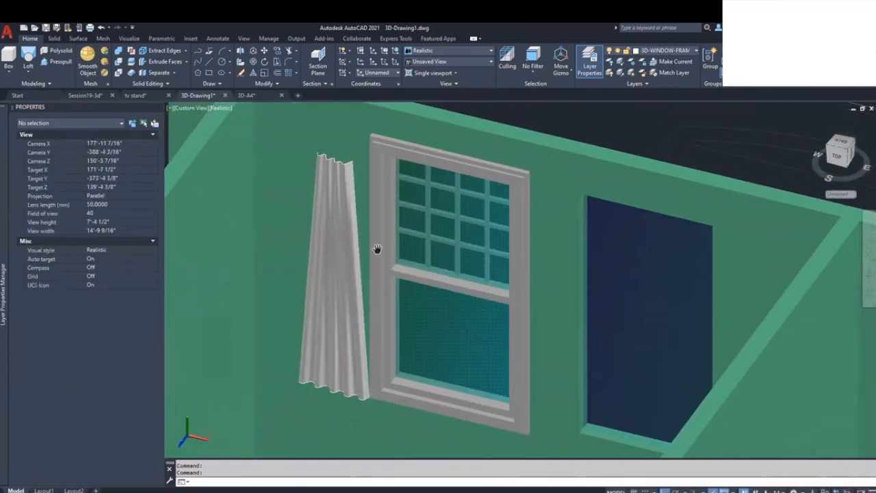
{"action": "key", "text": "Escape"}
{"action": "middle_click_drag", "start_coordinate": [351, 237], "coordinate": [373, 267], "text": "shift"}
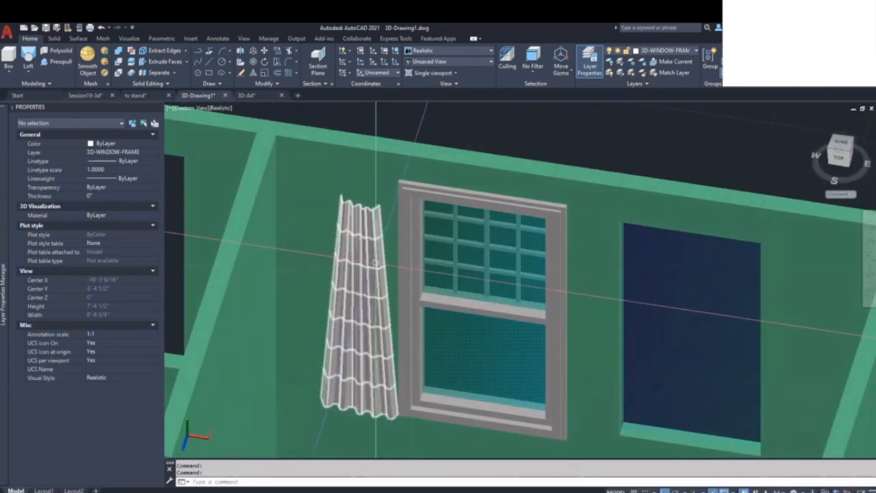
Copy the large wavy polyline from the curtain's bottom edge to a short distance above its narrow top edge.
{"action": "key", "text": "Escape"}
{"action": "type", "text": "c"}
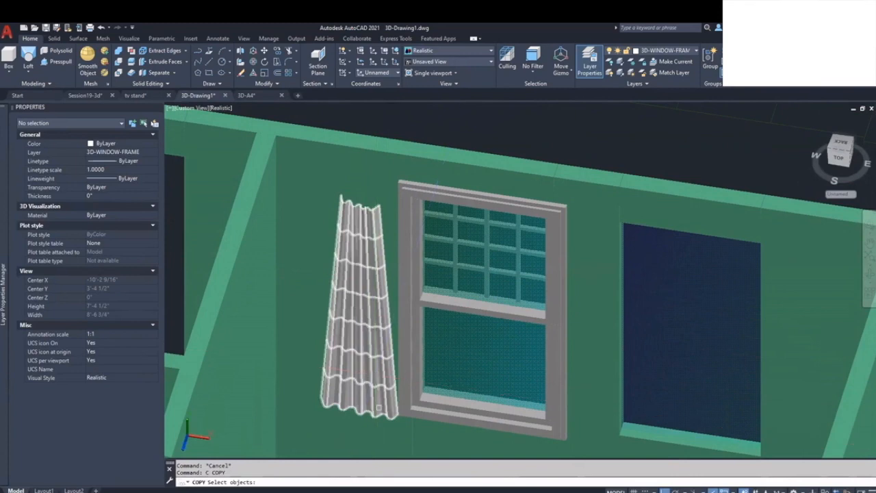
{"action": "left_click", "coordinate": [379, 407]}
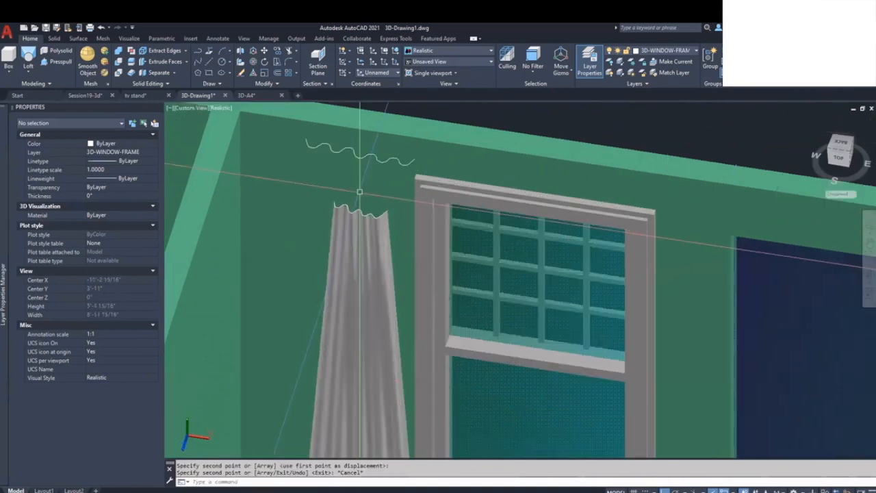
{"action": "middle_click_drag", "start_coordinate": [360, 198], "coordinate": [364, 223]}
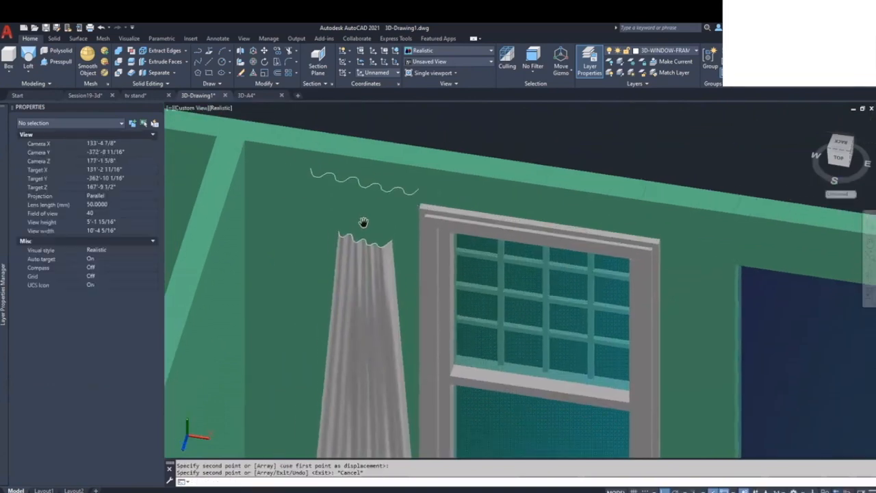
Loft from the small wavy polyline at the curtain's narrow top to the large copy above it to form the flared header.
{"action": "left_click", "coordinate": [27, 59]}
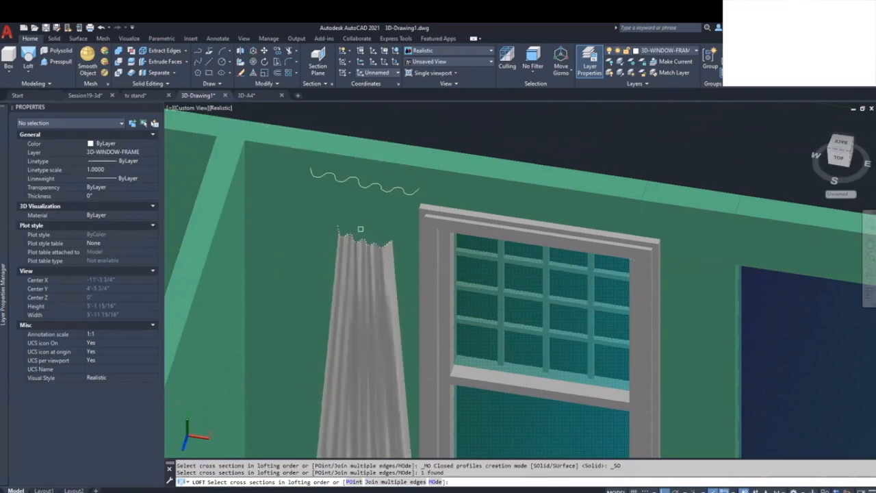
{"action": "left_click", "coordinate": [377, 185]}
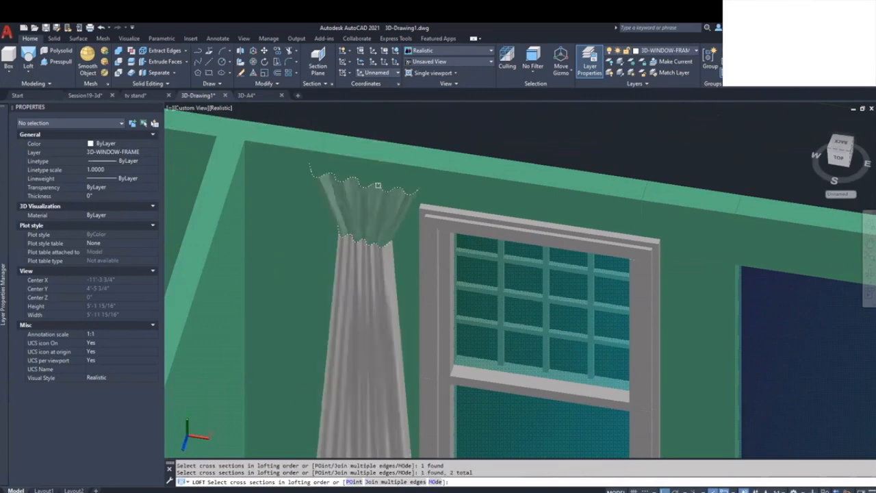
{"action": "key", "text": "Return"}
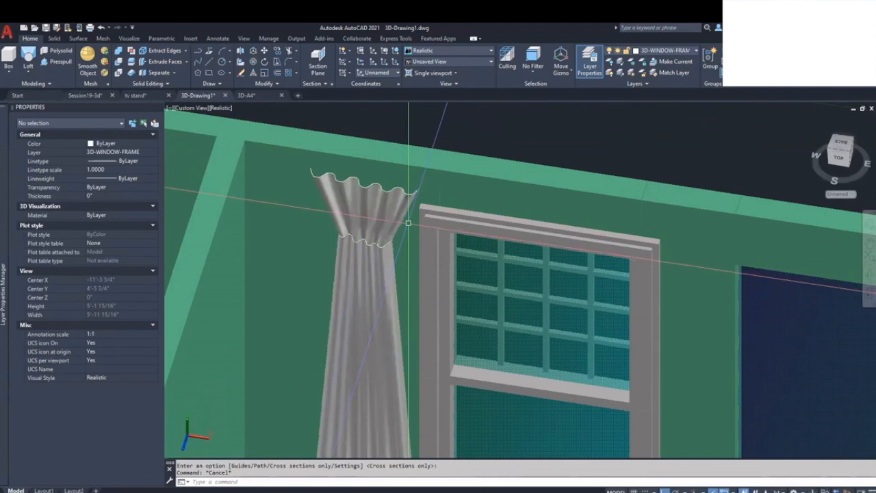
{"action": "scroll", "coordinate": [407, 223], "scroll_direction": "down", "scroll_amount": 2}
{"action": "scroll", "coordinate": [409, 225], "scroll_direction": "down", "scroll_amount": 3}
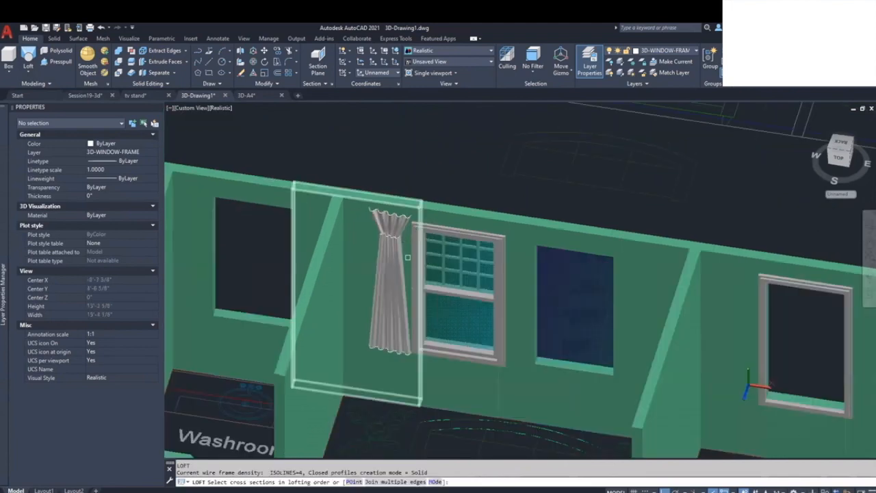
{"action": "mouse_move", "coordinate": [445, 281]}
{"action": "middle_mouse_down", "text": "shift"}
{"action": "mouse_move", "coordinate": [469, 285]}
{"action": "mouse_move", "coordinate": [459, 287]}
{"action": "middle_mouse_up", "text": "shift"}
{"action": "key", "text": "Escape"}
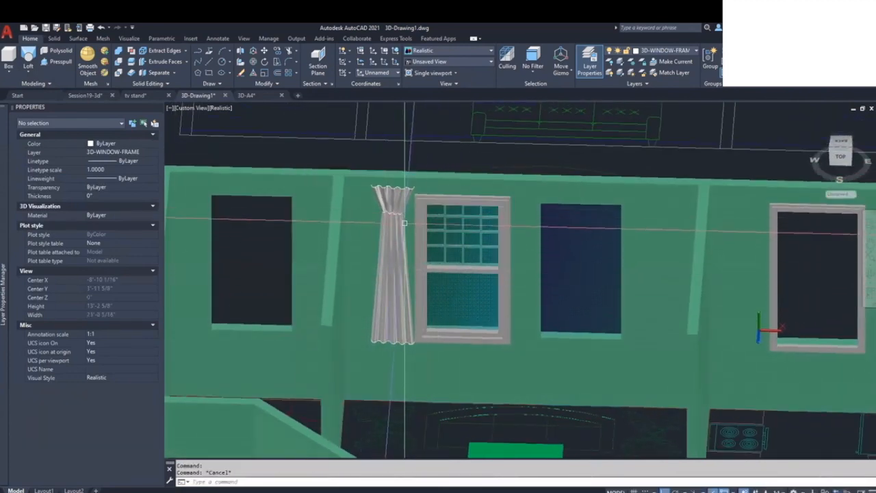
Move the whole curtain, header included, horizontally toward the window so it overlaps the left side of the window frame.
{"action": "type", "text": "m"}
{"action": "key", "text": "Return"}
{"action": "key", "text": "Escape"}
{"action": "key", "text": "Escape"}
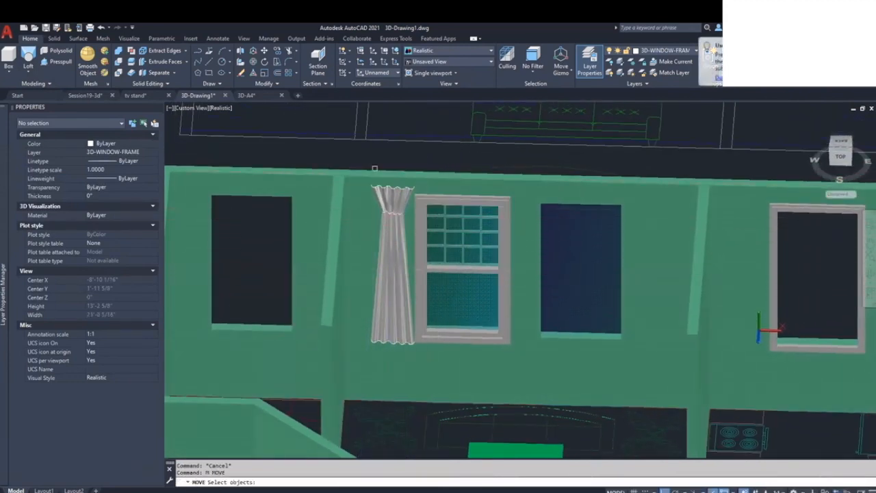
{"action": "key", "text": "Return"}
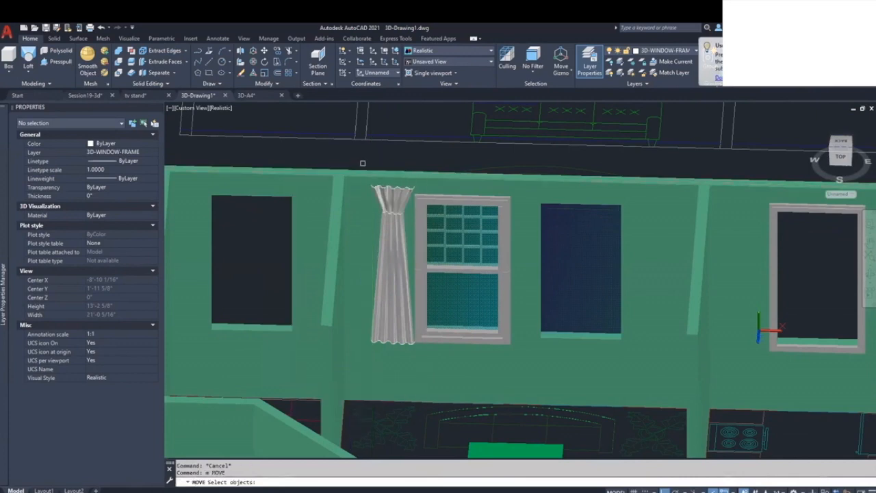
{"action": "left_click", "coordinate": [417, 341]}
{"action": "key", "text": "Return"}
{"action": "left_click", "coordinate": [425, 151]}
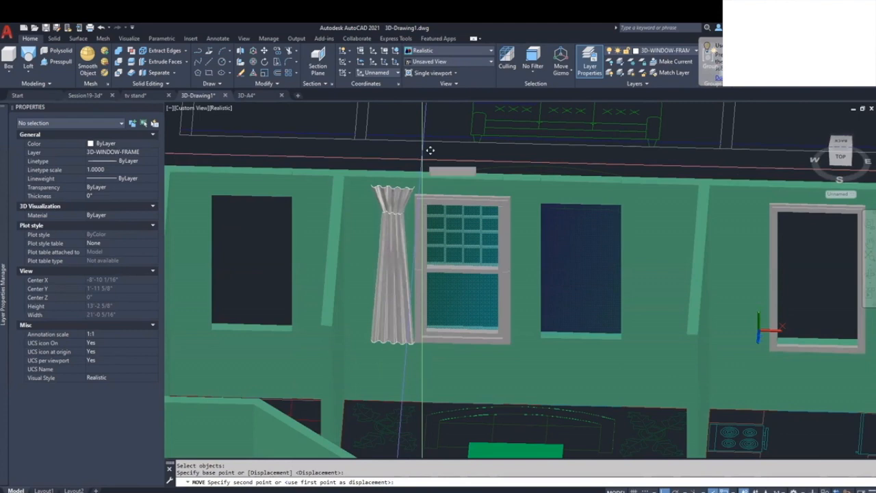
{"action": "key", "text": "Escape"}
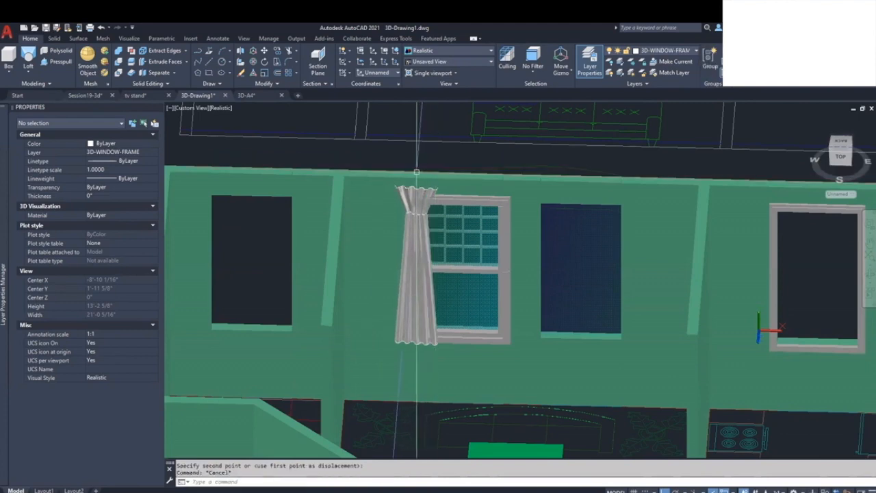
{"action": "left_click", "coordinate": [388, 160]}
{"action": "left_click", "coordinate": [443, 356]}
{"action": "key", "text": "Escape"}
{"action": "type", "text": "c"}
{"action": "key", "text": "Return"}
{"action": "left_click", "coordinate": [379, 167]}
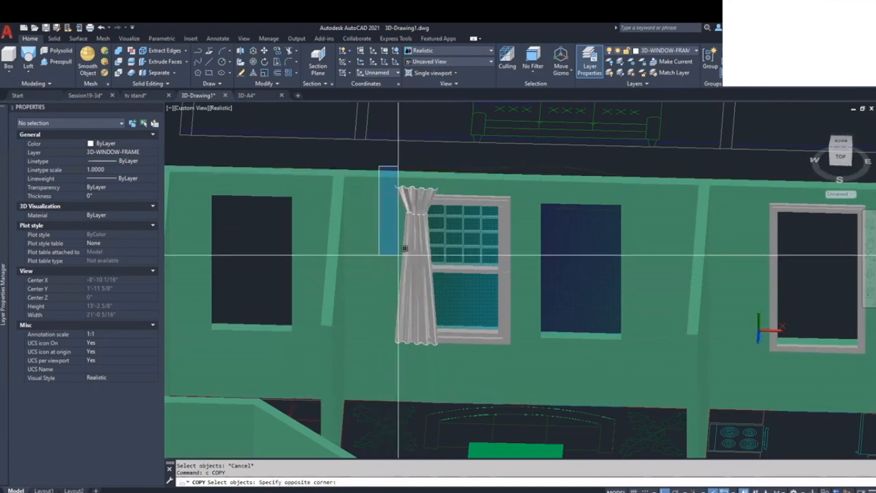
{"action": "left_click", "coordinate": [446, 347]}
{"action": "scroll", "coordinate": [427, 321], "scroll_direction": "up", "scroll_amount": 5}
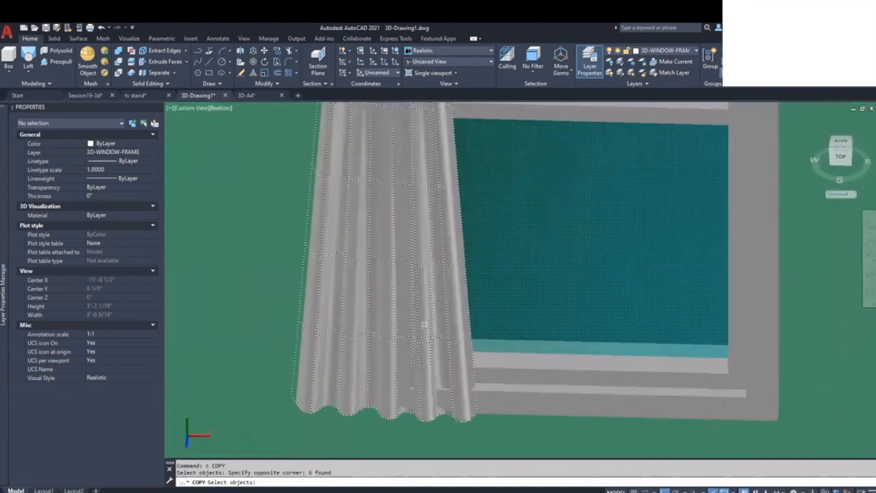
{"action": "left_click", "coordinate": [427, 364]}
{"action": "scroll", "coordinate": [429, 355], "scroll_direction": "down", "scroll_amount": 5}
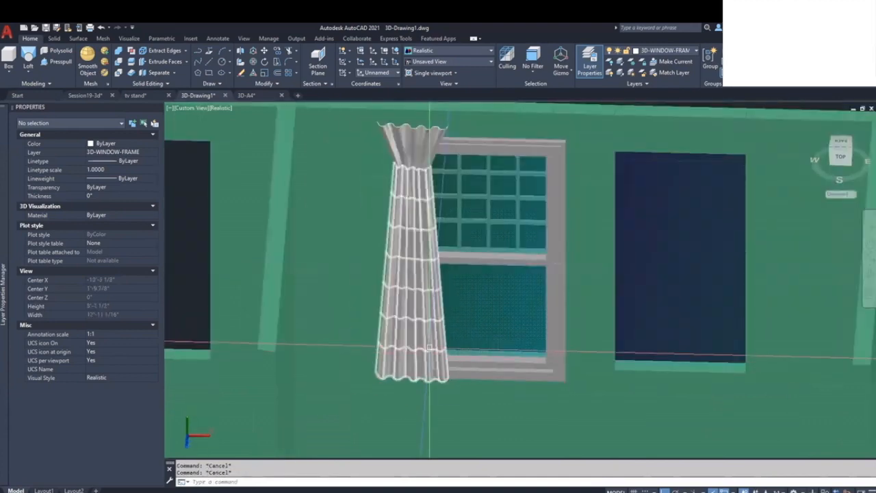
{"action": "key", "text": "Escape"}
Copy the complete curtain, body and flared header, horizontally to the opposite side of the same window frame.
{"action": "left_click", "coordinate": [391, 320]}
{"action": "left_click", "coordinate": [386, 169]}
{"action": "scroll", "coordinate": [386, 170], "scroll_direction": "down", "scroll_amount": 3}
{"action": "middle_click_drag", "start_coordinate": [386, 169], "coordinate": [360, 208]}
{"action": "key", "text": "Return"}
{"action": "left_click", "coordinate": [250, 137]}
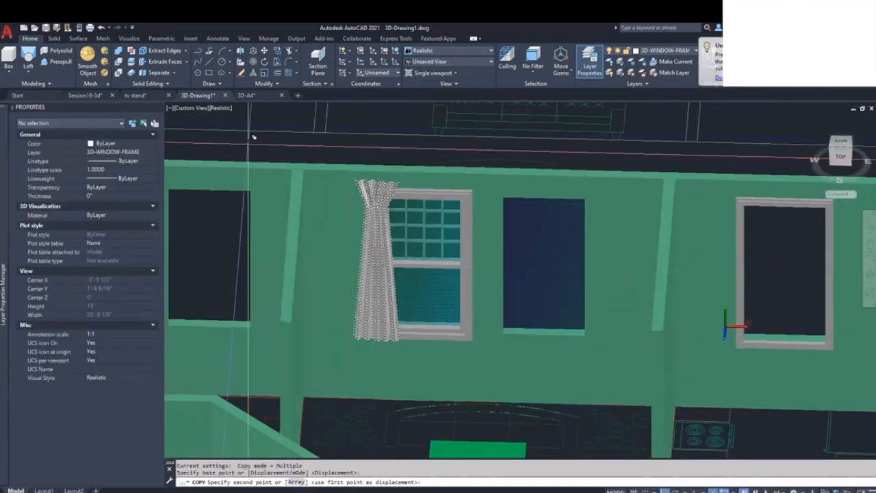
{"action": "left_click", "coordinate": [338, 144]}
{"action": "key", "text": "Escape"}
{"action": "key", "text": "Escape"}
{"action": "middle_click_drag", "start_coordinate": [499, 252], "coordinate": [453, 220], "text": "shift"}
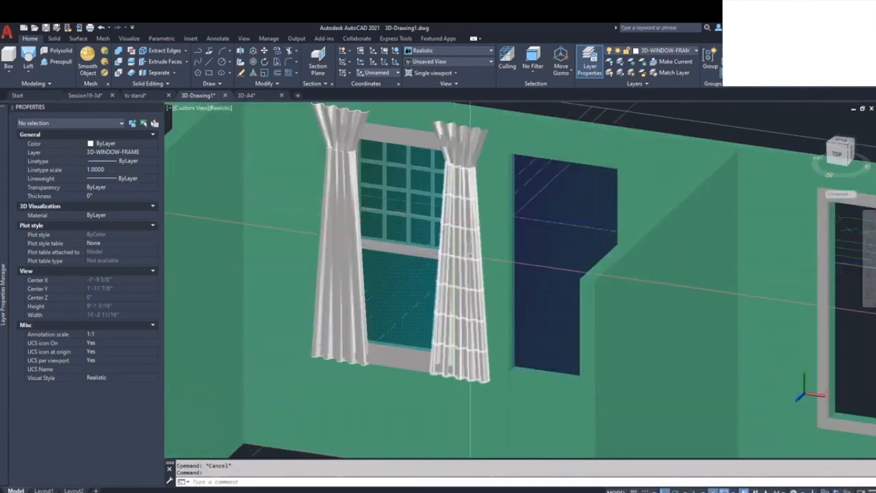